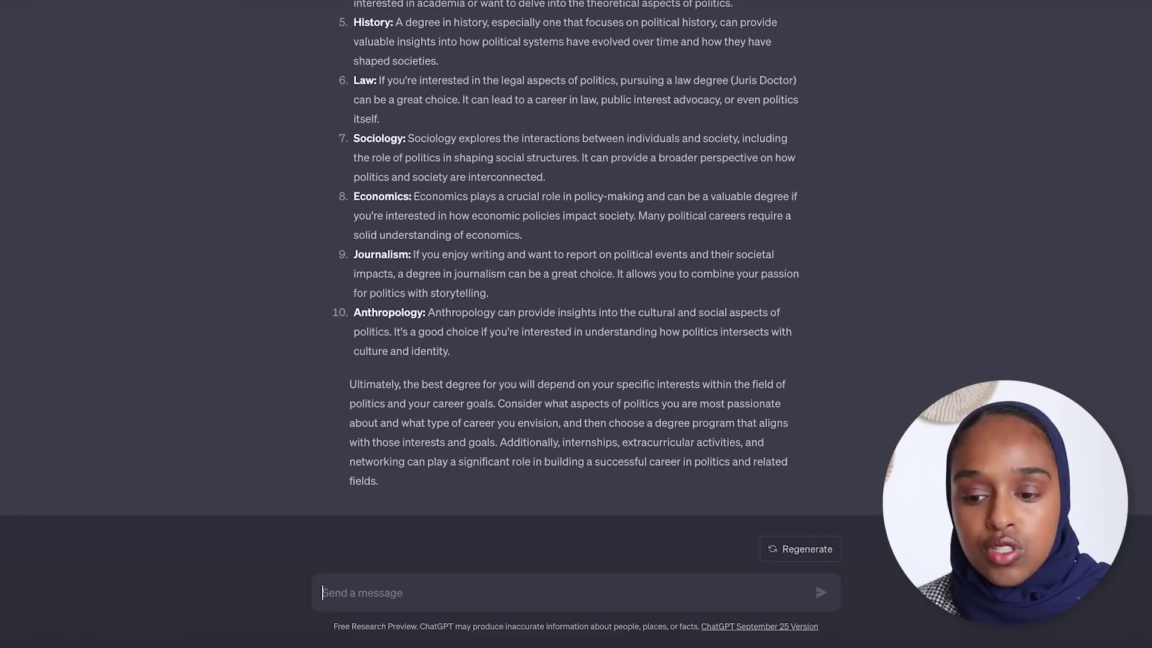
# Review the Public Policy description in ChatGPT's reply
pyautogui.scroll(3, 499, 391)
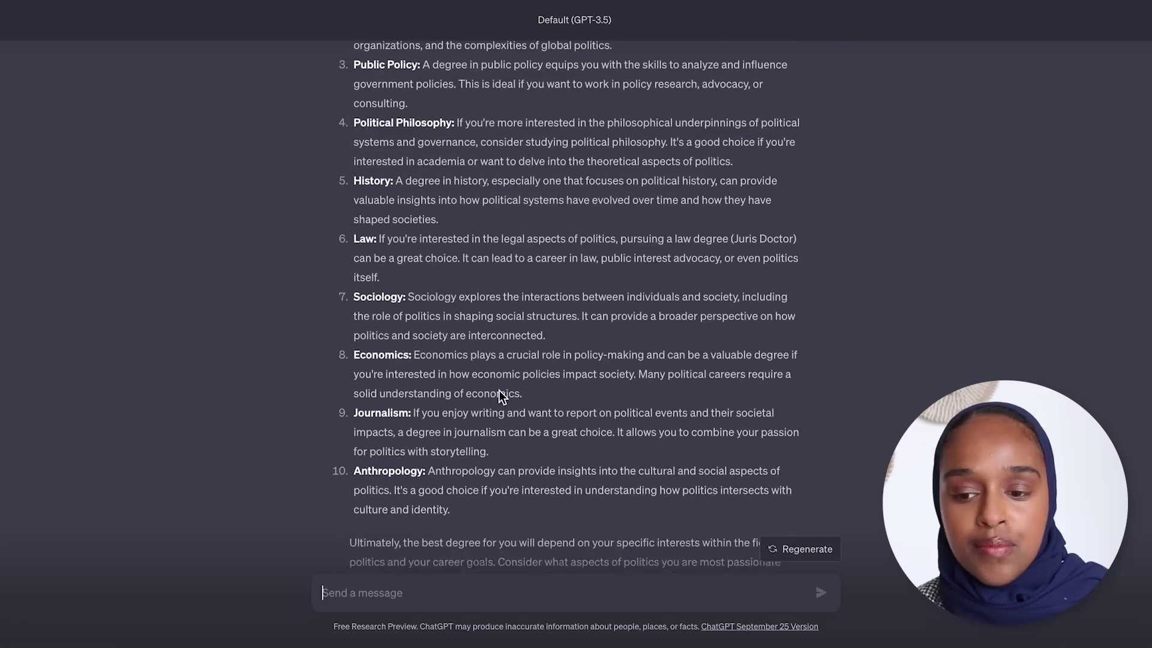
pyautogui.scroll(2, 498, 390)
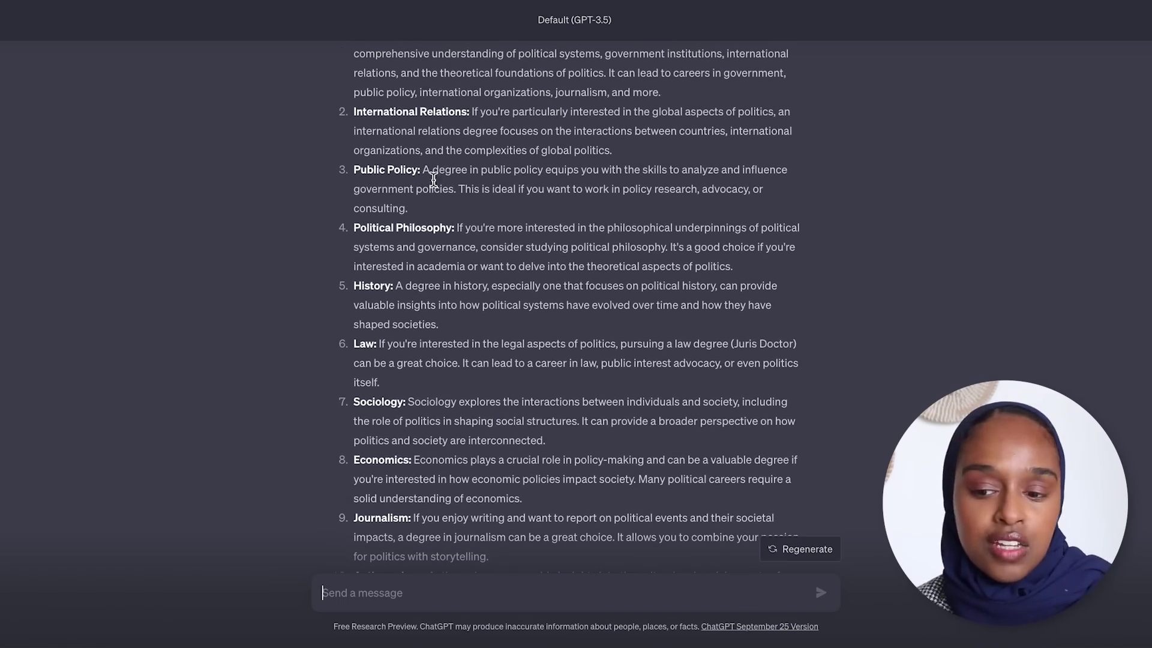
pyautogui.moveTo(643, 169); pyautogui.dragTo(660, 186)
pyautogui.click(582, 206)
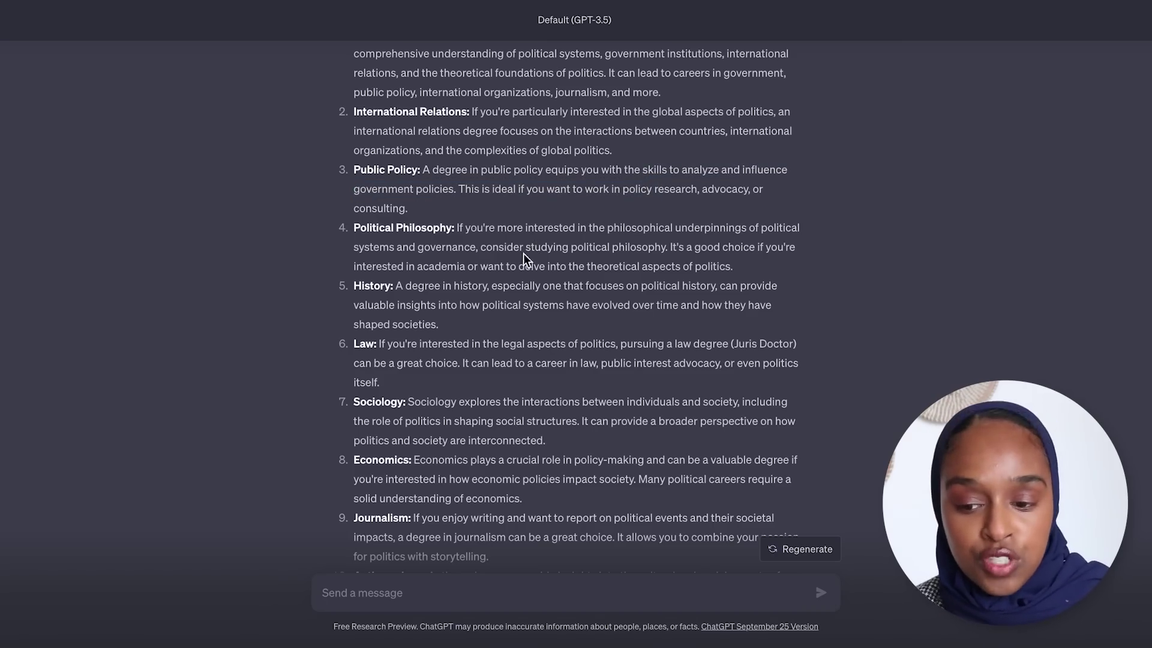
pyautogui.scroll(-2, 522, 263)
pyautogui.scroll(-2, 522, 262)
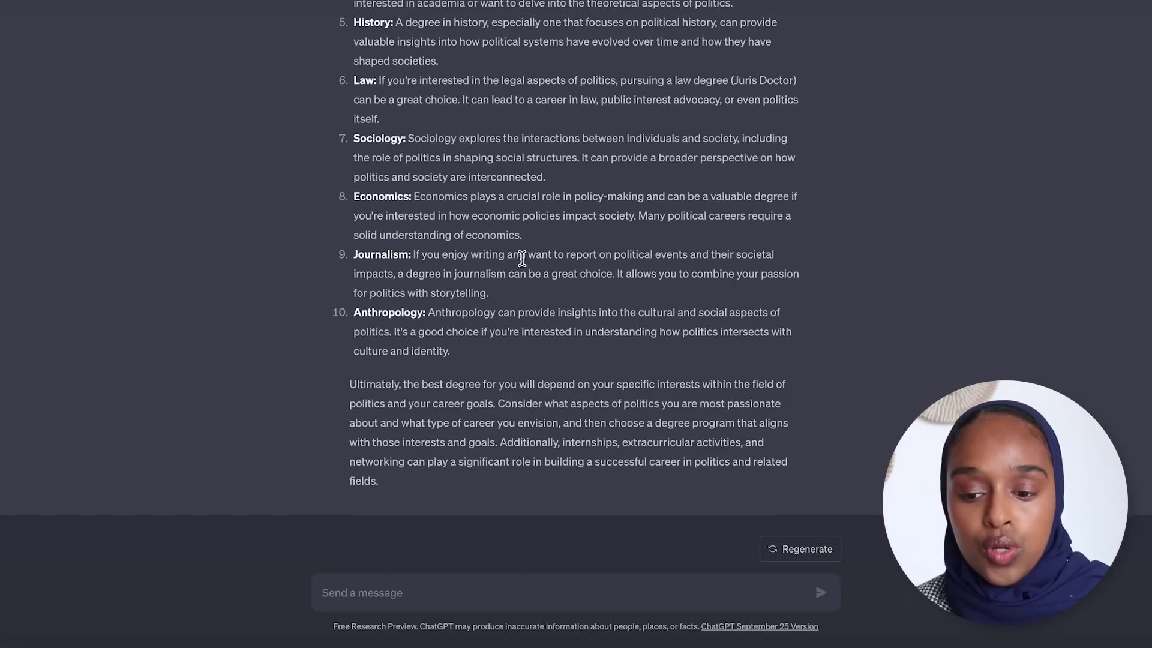
# Ask ChatGPT 'what jobs am I able to do with a degree in public policy'
pyautogui.click(483, 586)
pyautogui.write('what jo')
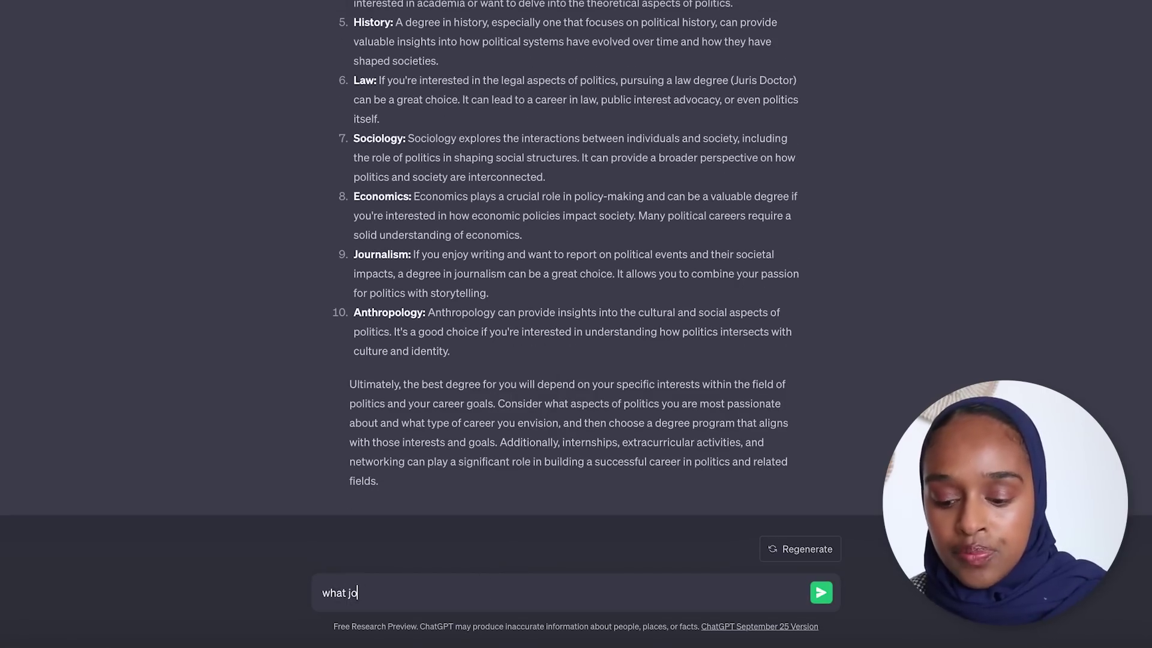
pyautogui.write('bs am I able to d')
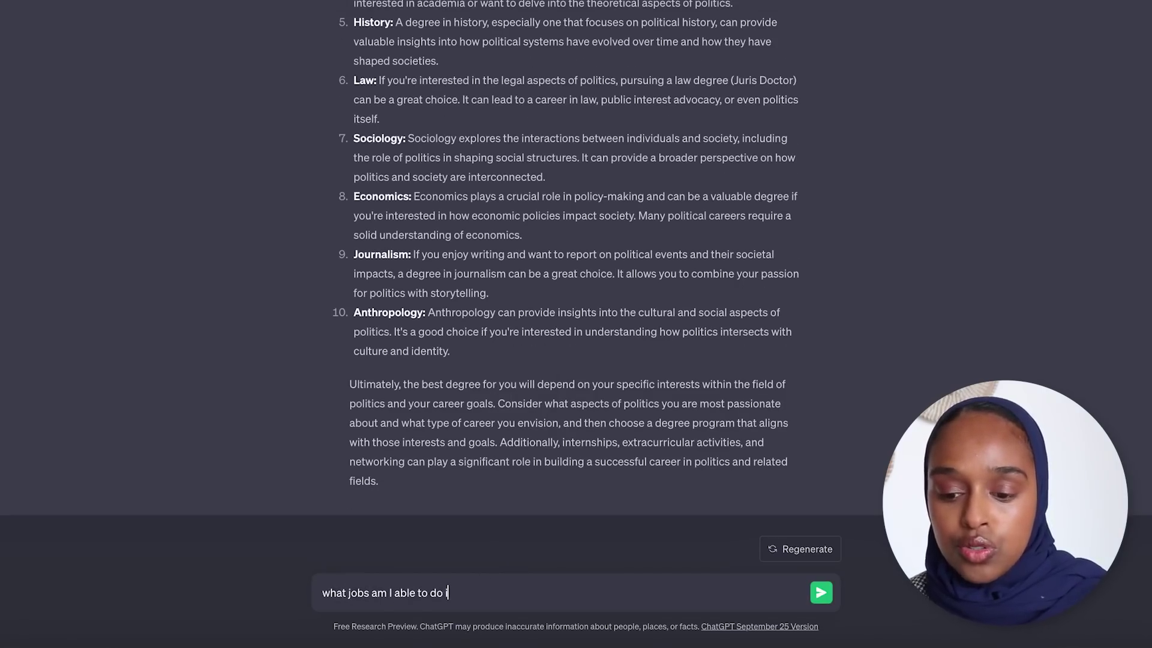
pyautogui.write('o with a degree in')
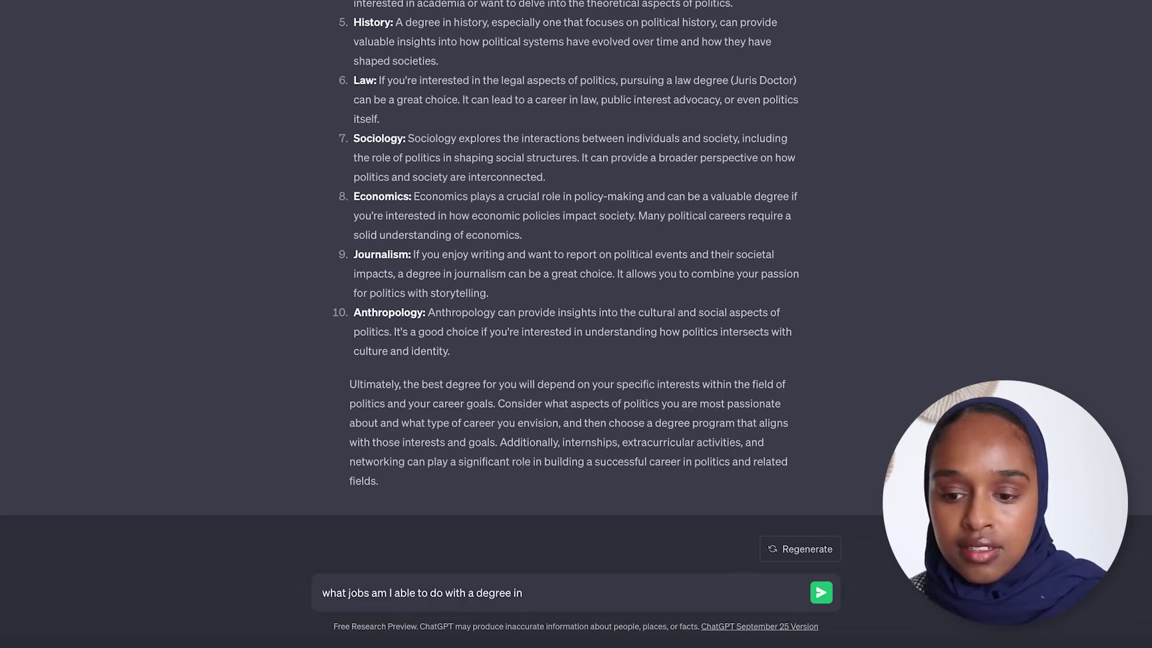
pyautogui.scroll(4, 523, 431)
pyautogui.write('piubl')
pyautogui.press('BackSpace')
pyautogui.press('BackSpace')
pyautogui.press('BackSpace')
pyautogui.press('BackSpace')
pyautogui.write('ublic pol')
pyautogui.press('Return')
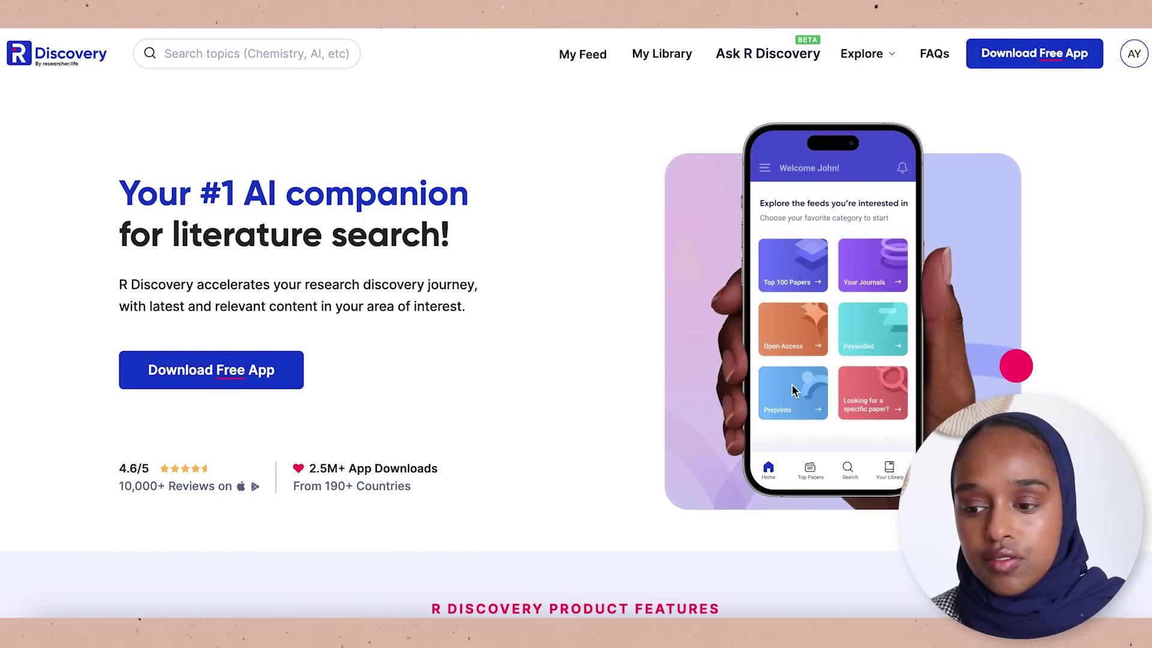
# Ask R Discovery 'what is a recent research finding about cancer research'
pyautogui.click(768, 58)
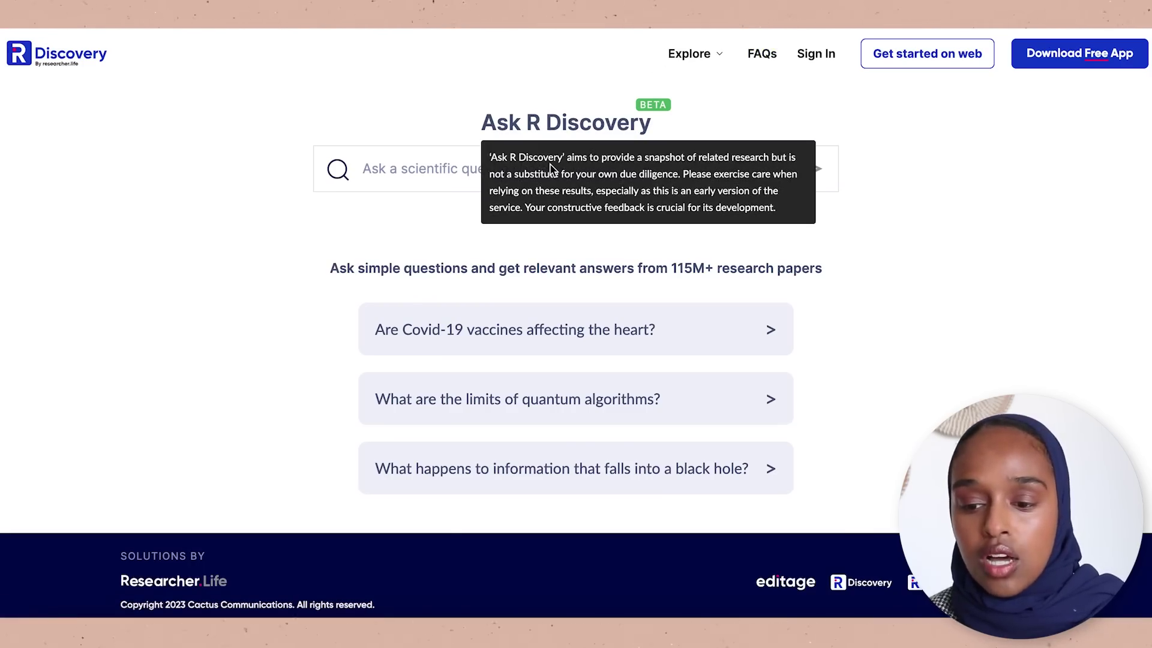
pyautogui.click(457, 170)
pyautogui.write('what i')
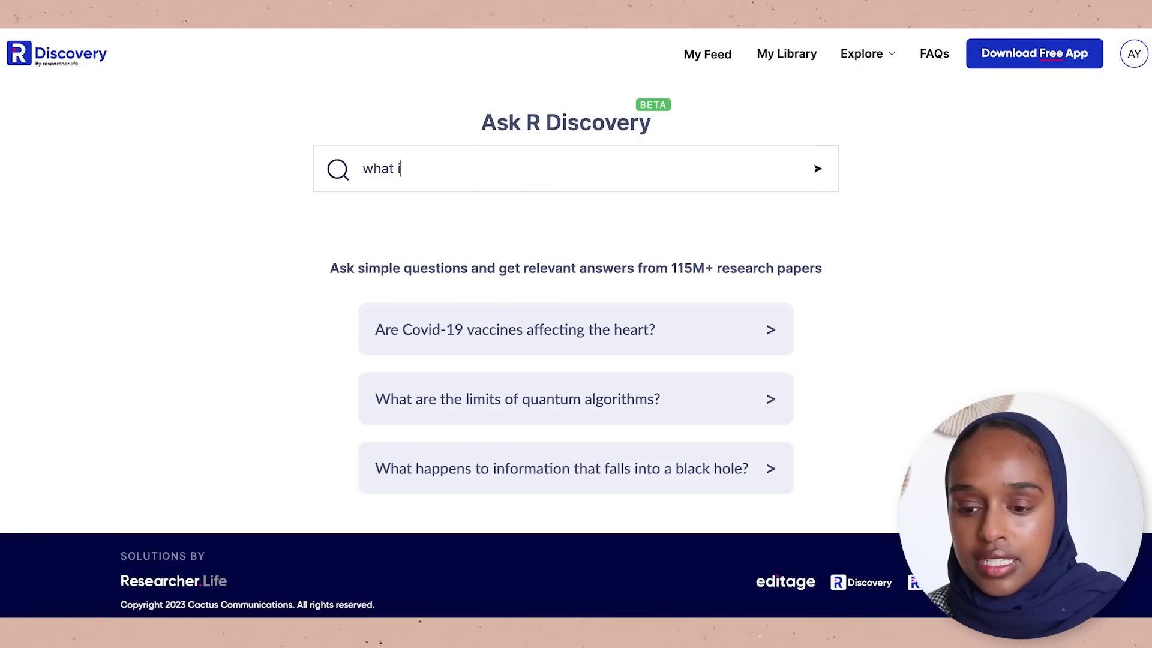
pyautogui.write('s a rex')
pyautogui.press('BackSpace')
pyautogui.write('cent')
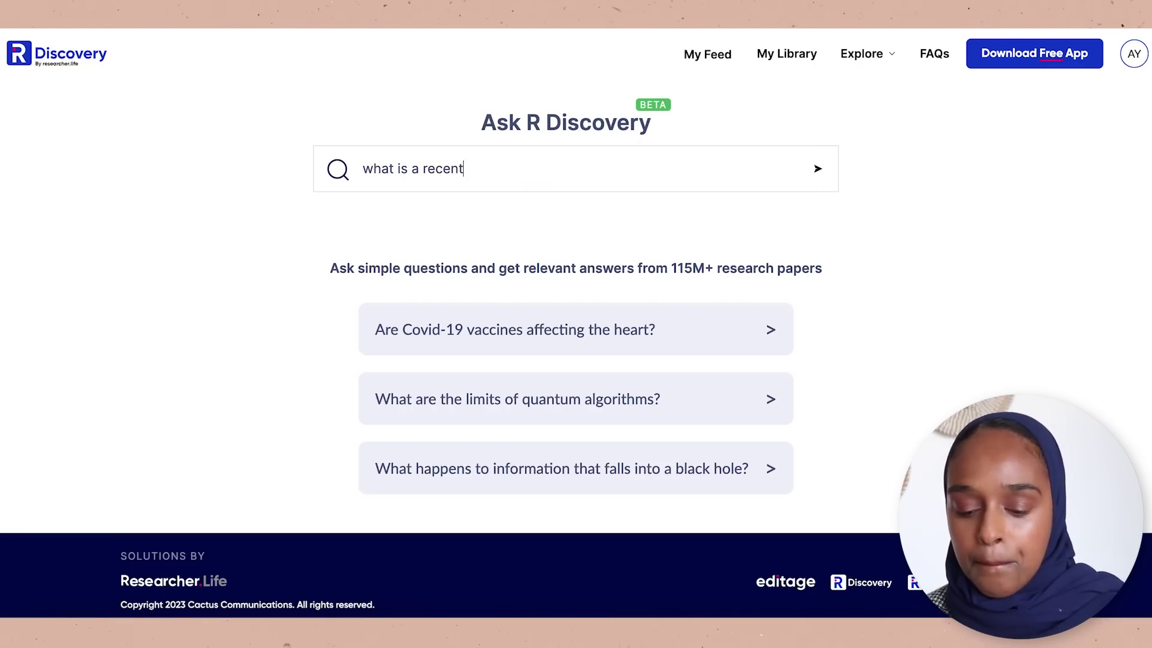
pyautogui.write(' research pap')
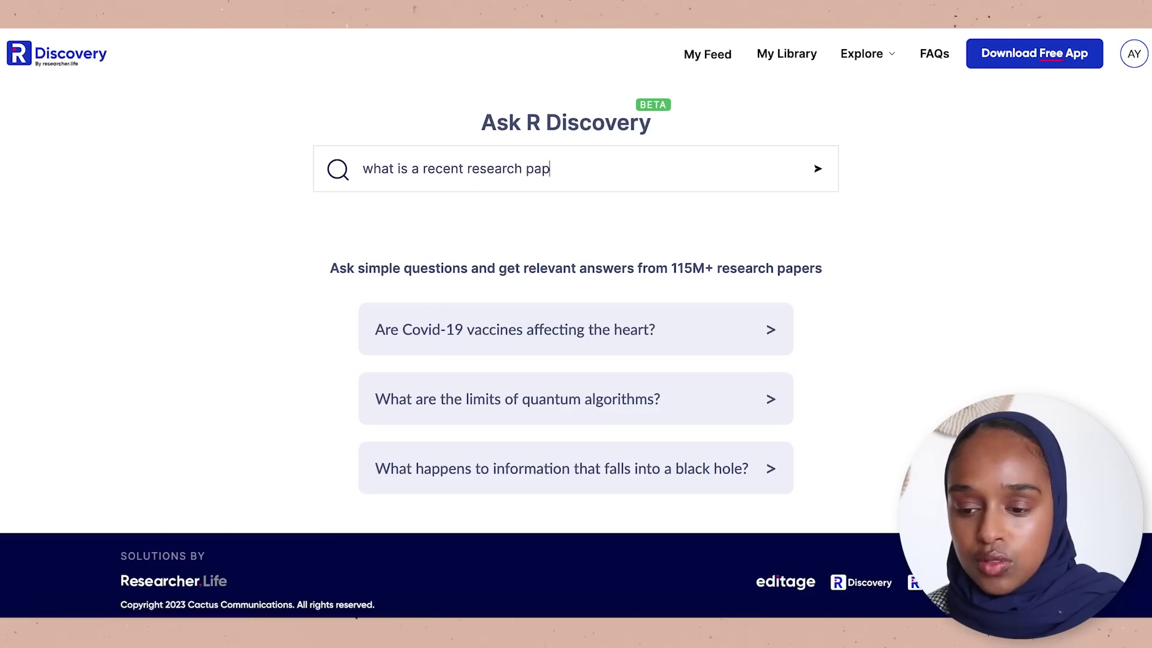
pyautogui.press('BackSpace')
pyautogui.press('BackSpace')
pyautogui.press('BackSpace')
pyautogui.write('find')
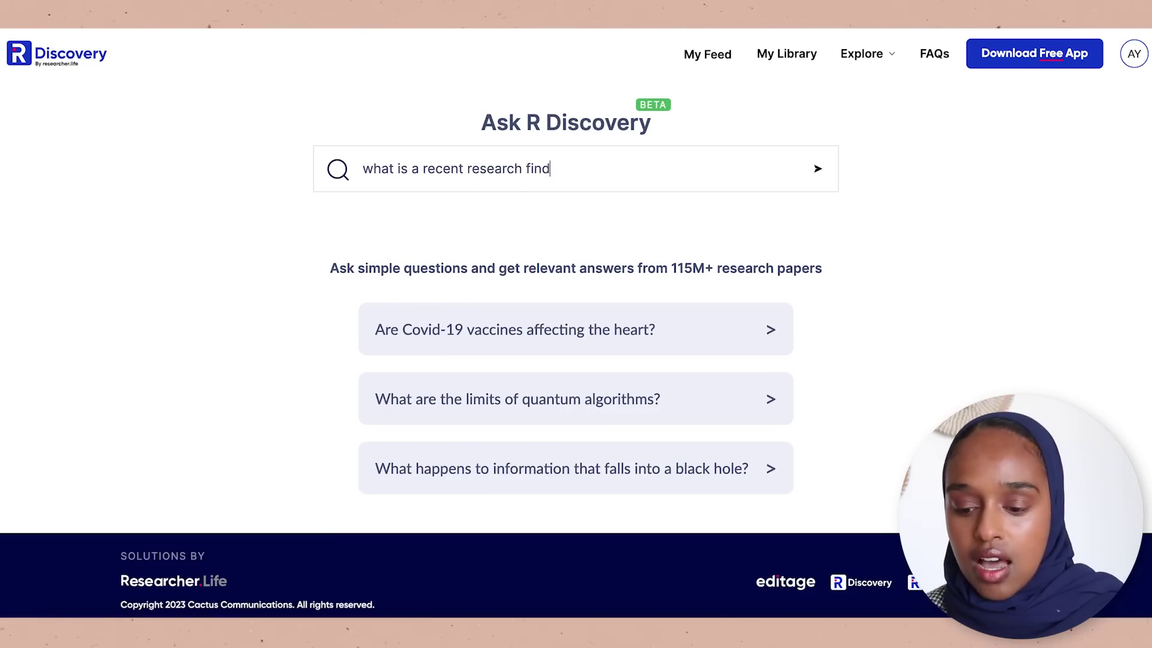
pyautogui.write('ing about cancer research')
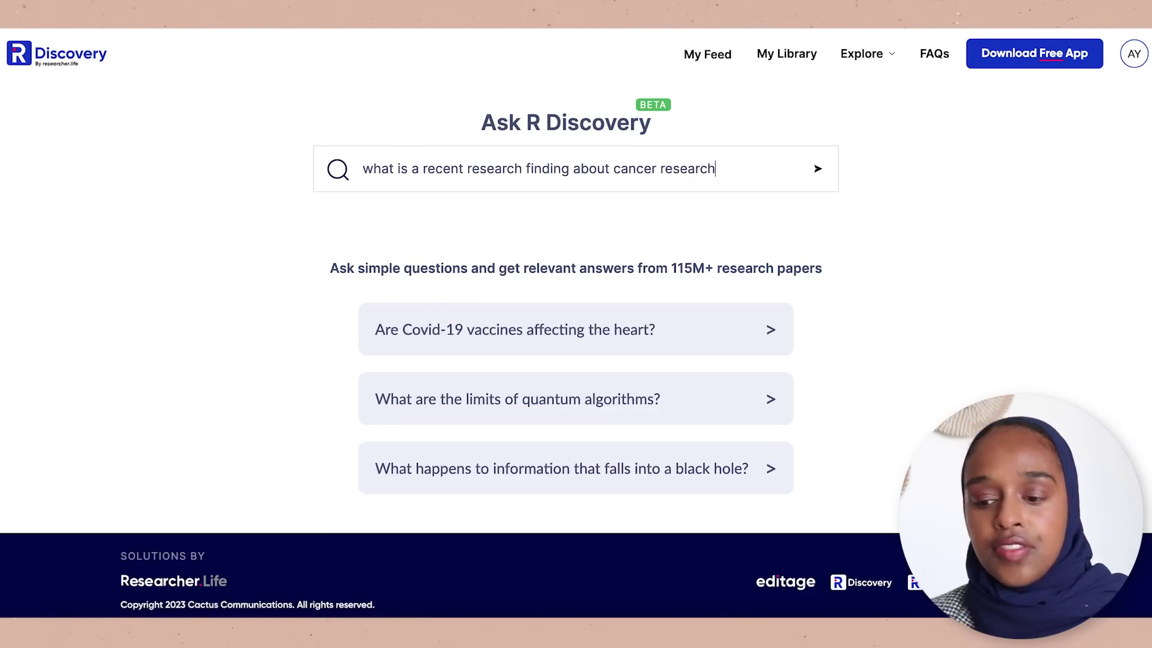
pyautogui.press('Return')
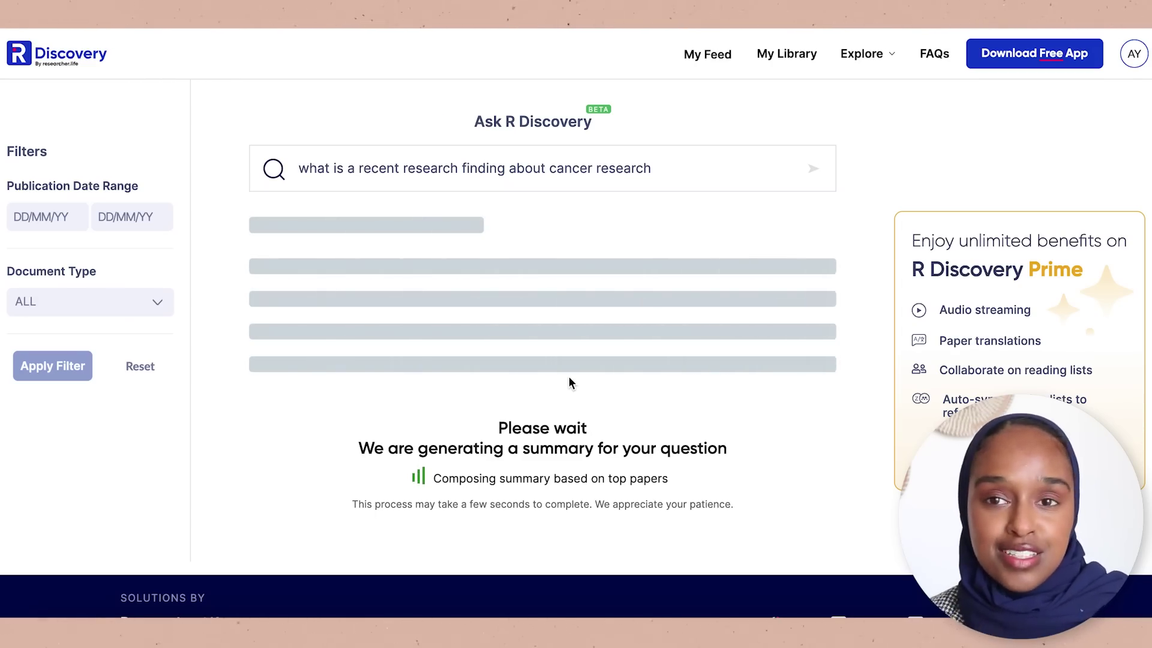
# Scroll through the generated summary of top papers on recent cancer research findings
pyautogui.scroll(-1, 551, 342)
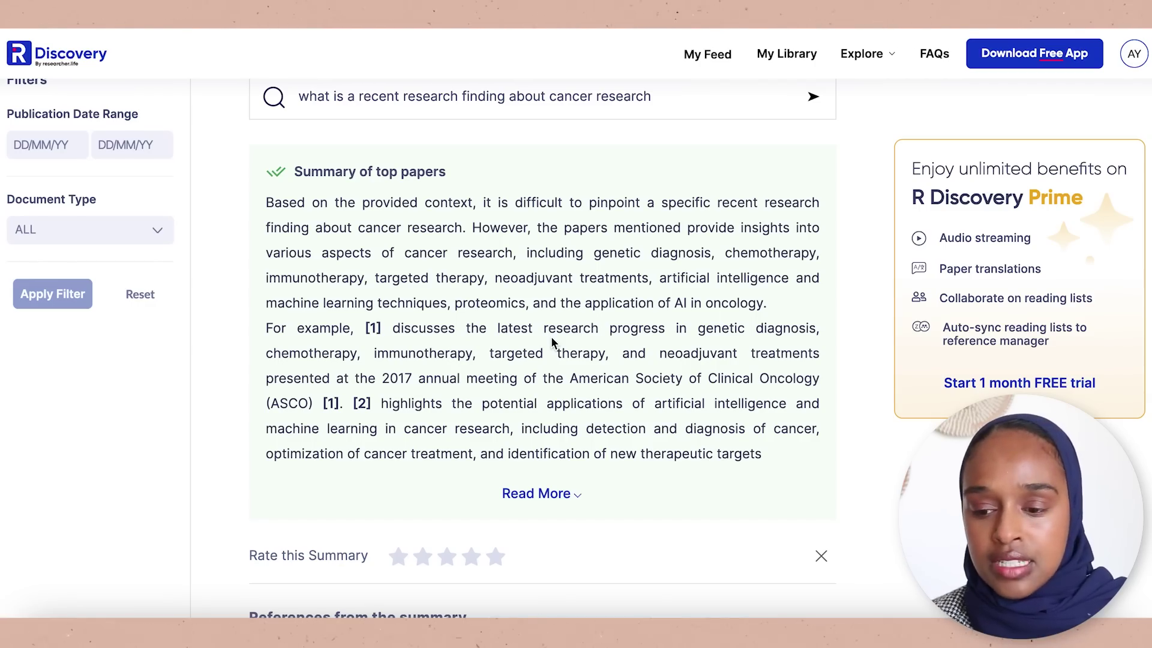
pyautogui.scroll(-1, 552, 342)
pyautogui.scroll(1, 571, 201)
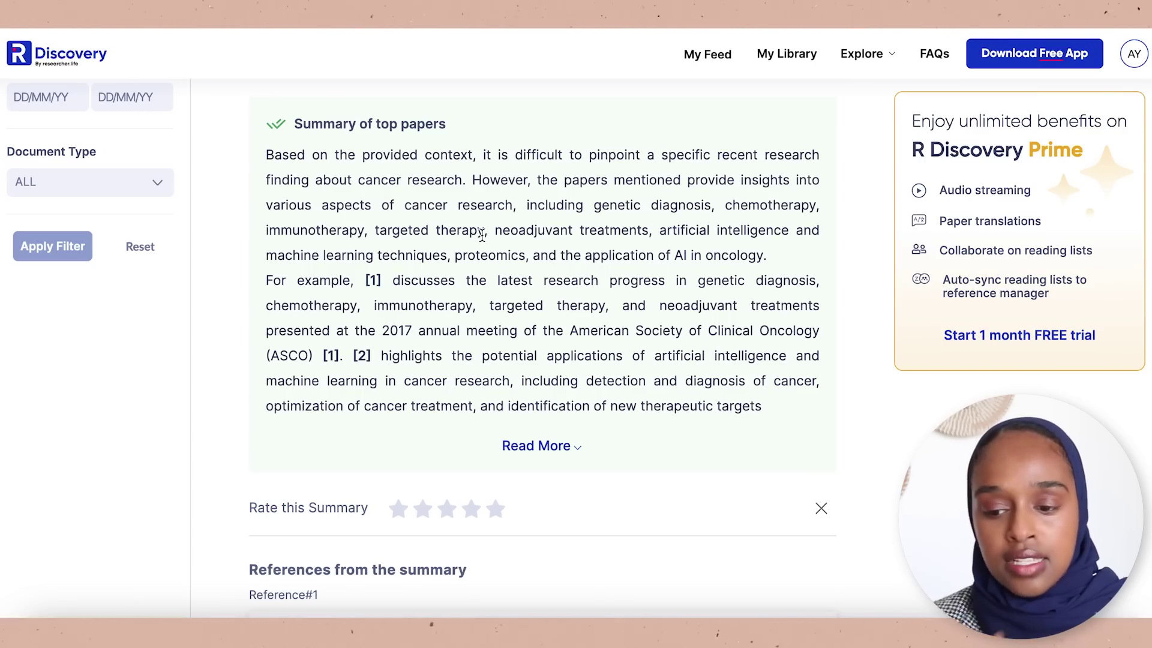
pyautogui.scroll(-1, 429, 261)
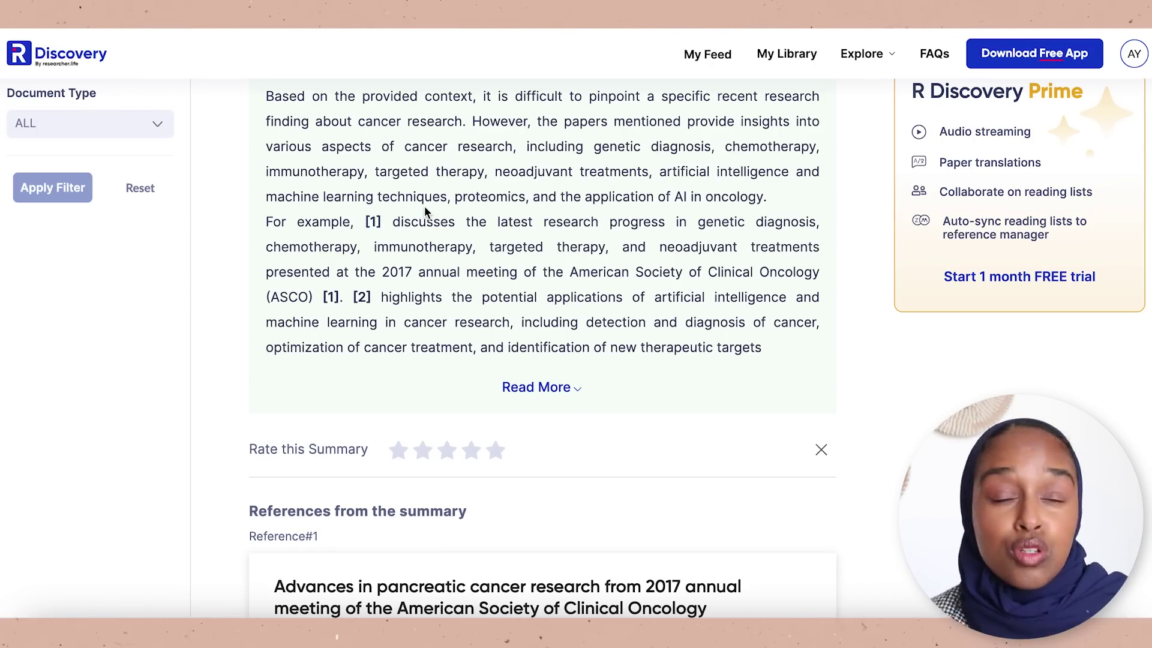
pyautogui.scroll(-5, 514, 311)
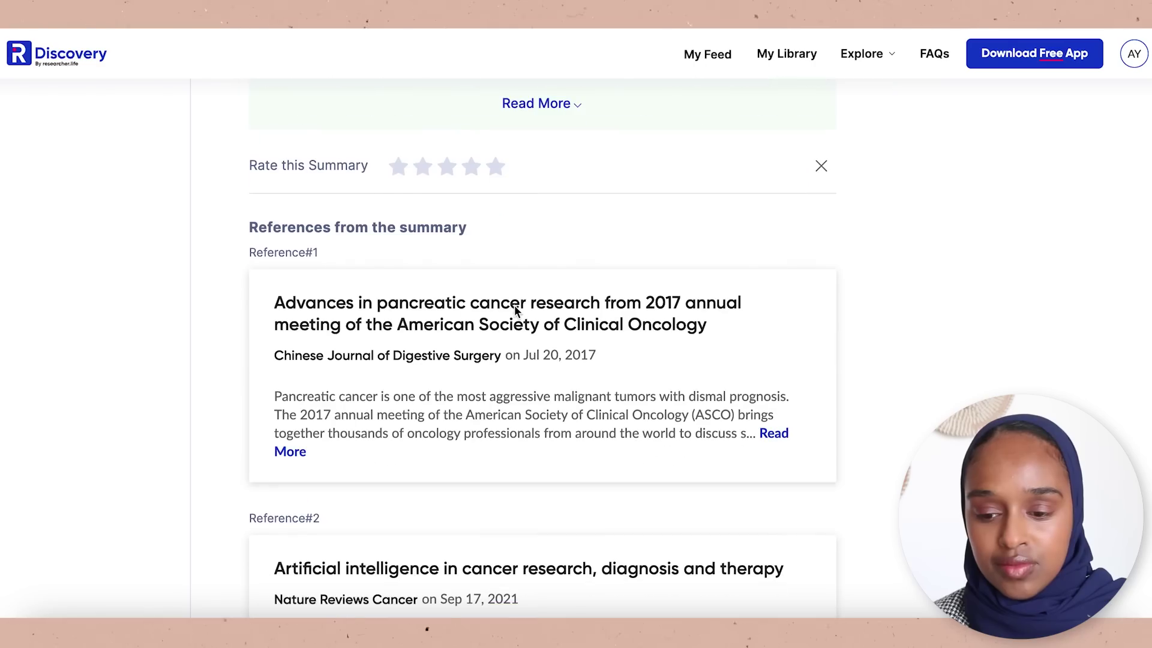
pyautogui.scroll(-2, 515, 312)
pyautogui.scroll(-3, 516, 312)
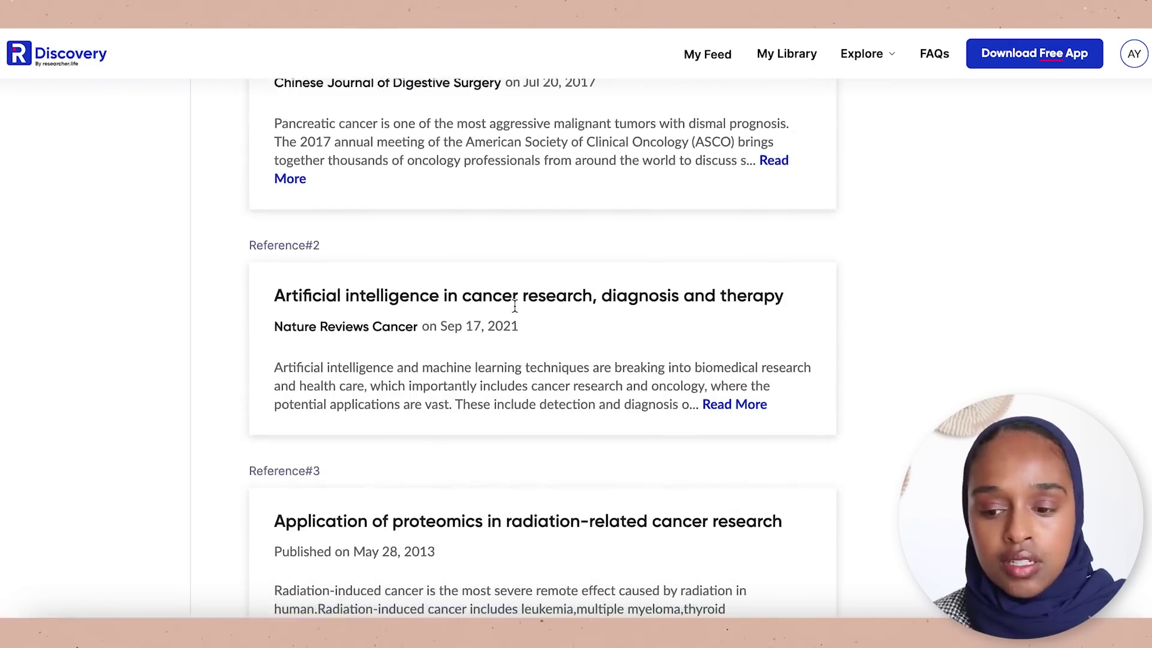
pyautogui.scroll(-1, 516, 312)
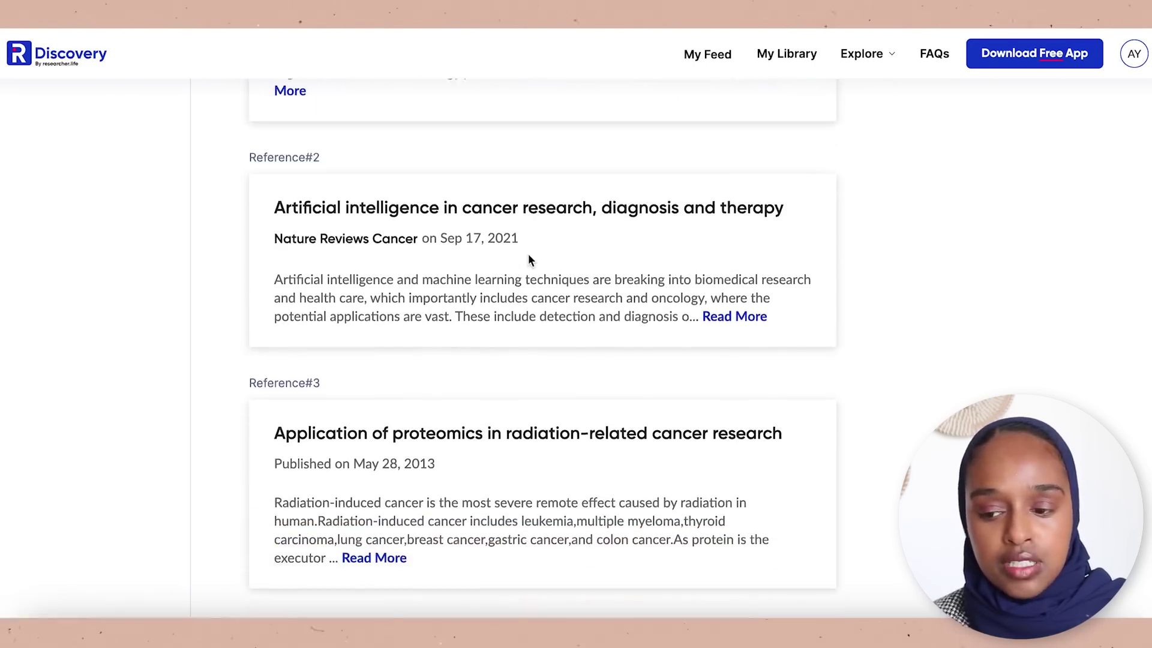
pyautogui.scroll(11, 558, 273)
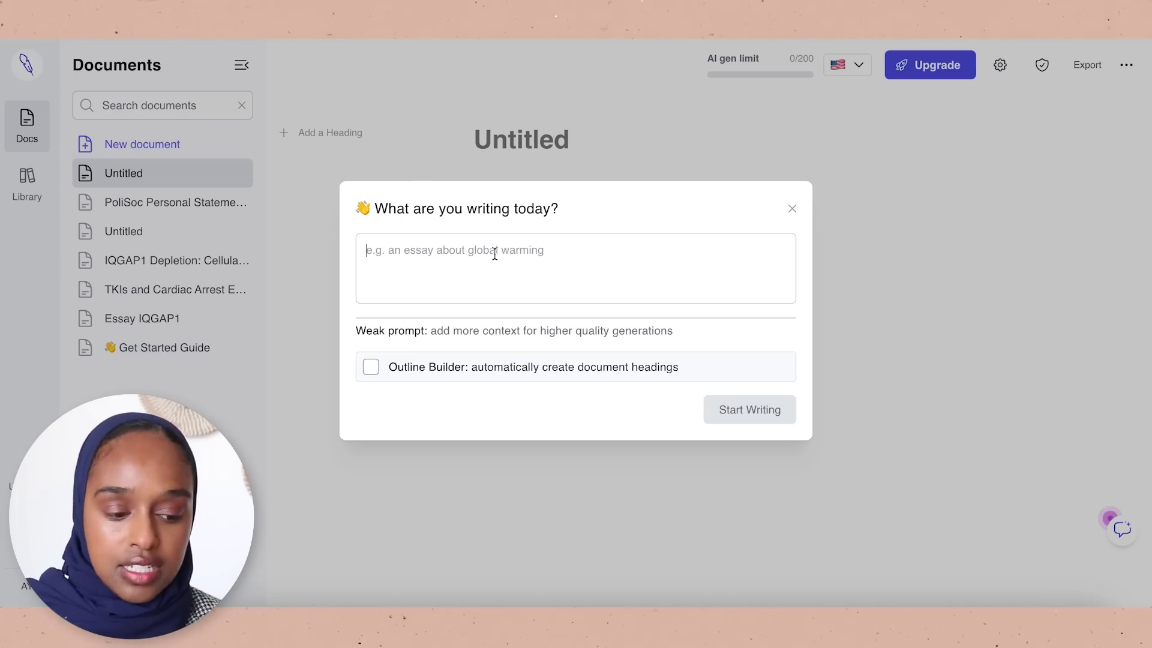
# Paste the politics and society personal statement prompt, enable Outline Builder, and start writing
pyautogui.write('a university personal statement for a degree in politics and society')
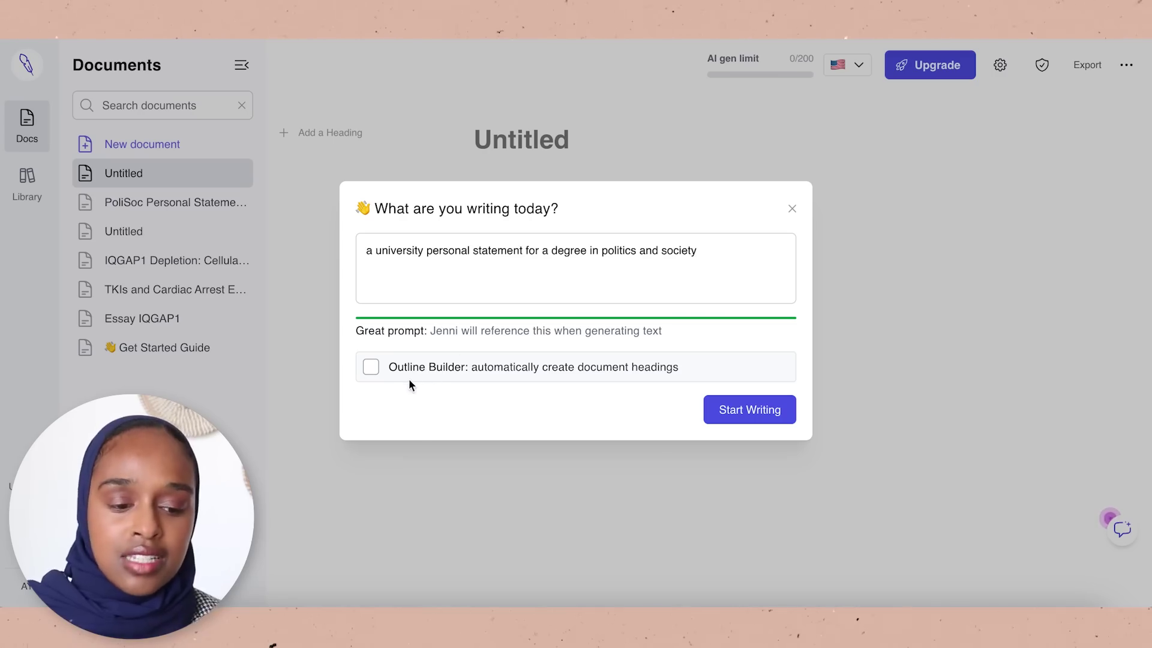
pyautogui.click(386, 368)
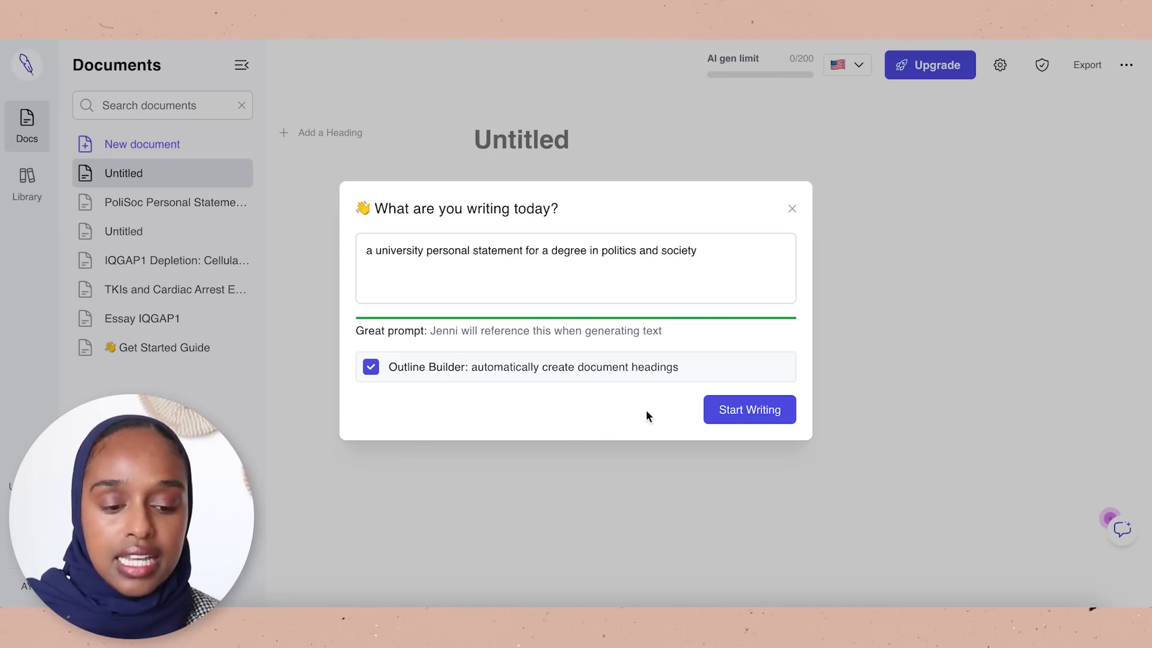
pyautogui.click(715, 414)
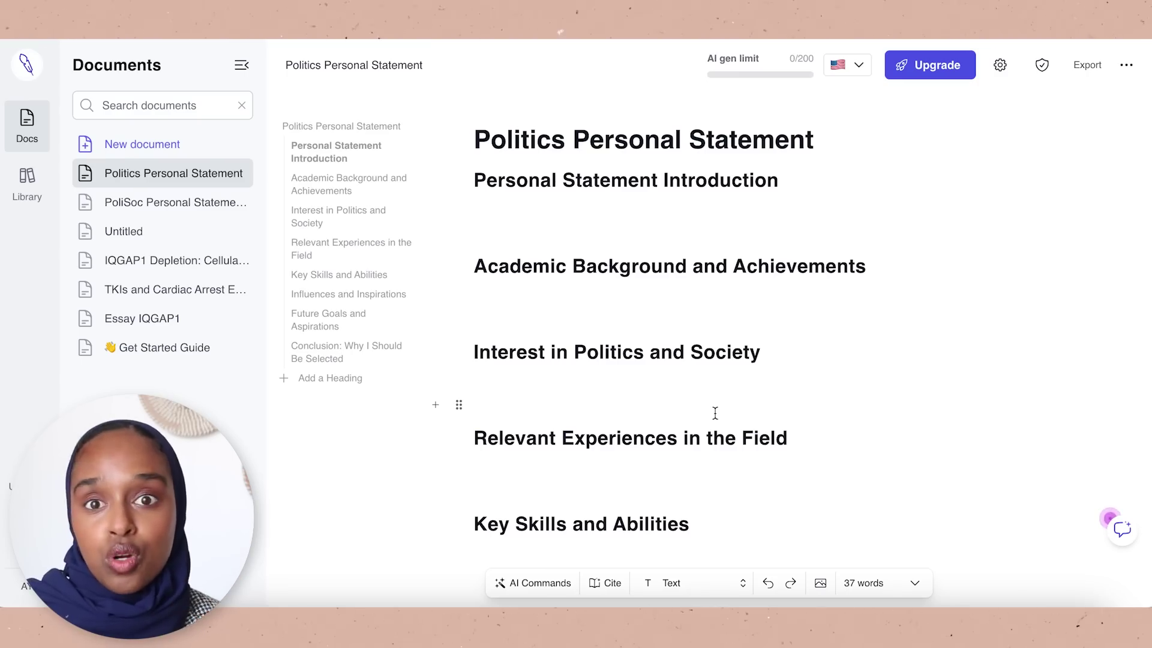
# Switch the document language to English (British) and place the cursor under the introduction heading
pyautogui.click(847, 65)
pyautogui.click(816, 152)
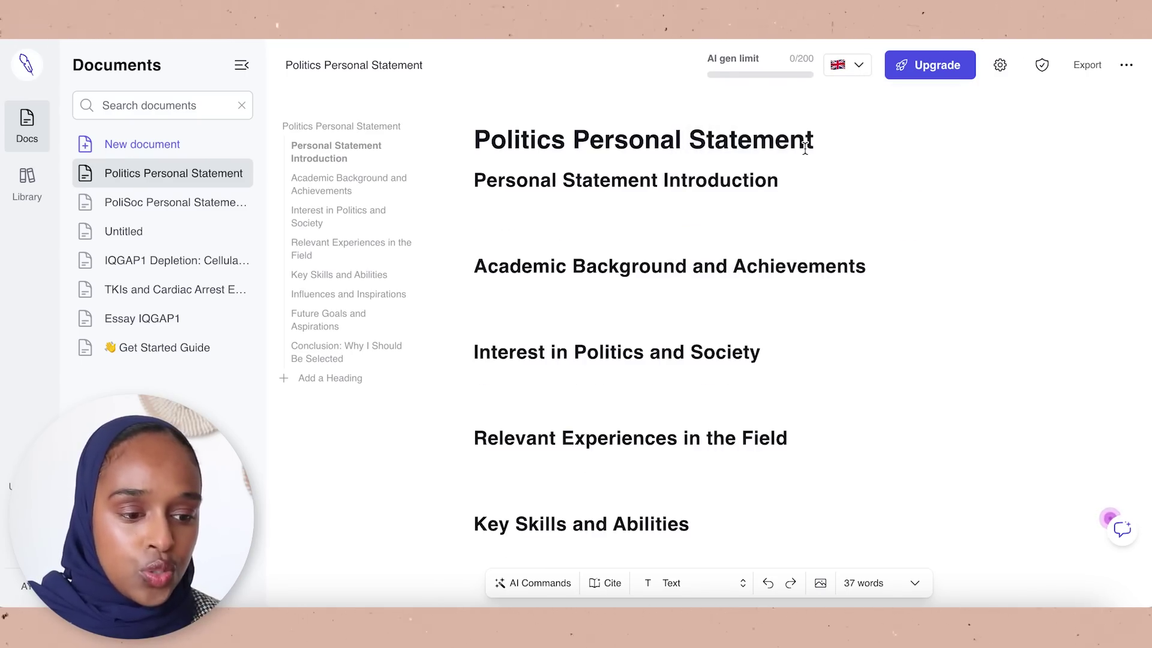
pyautogui.click(867, 224)
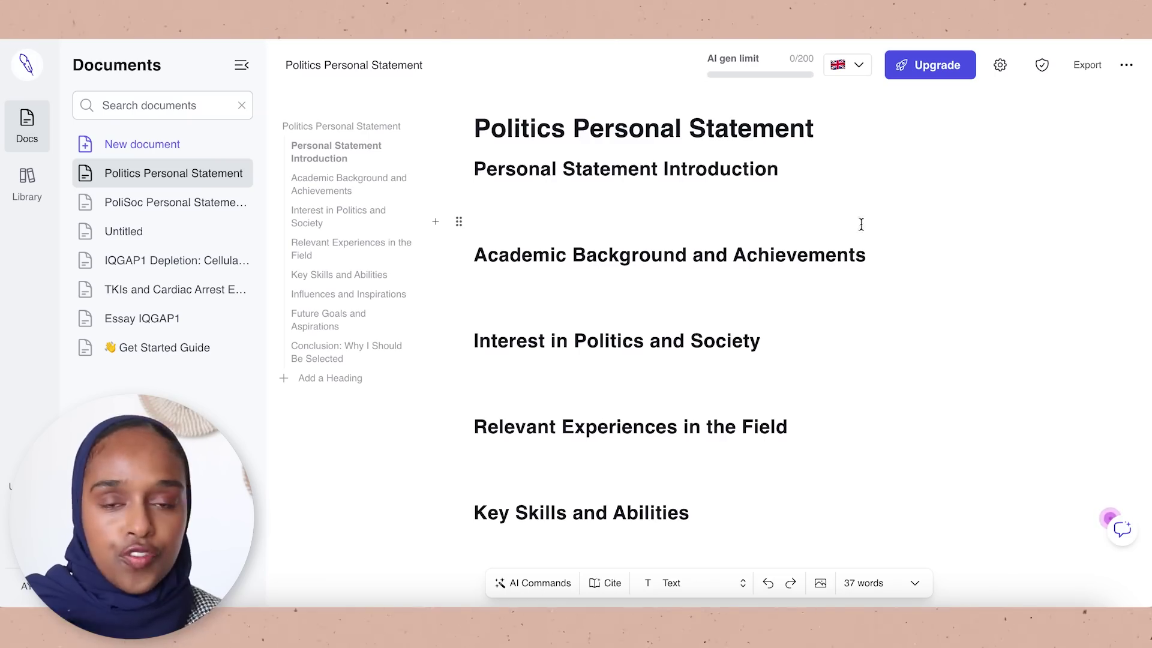
# Scroll through the outlined section headings while the introduction suggestion generates
pyautogui.scroll(-1, 792, 283)
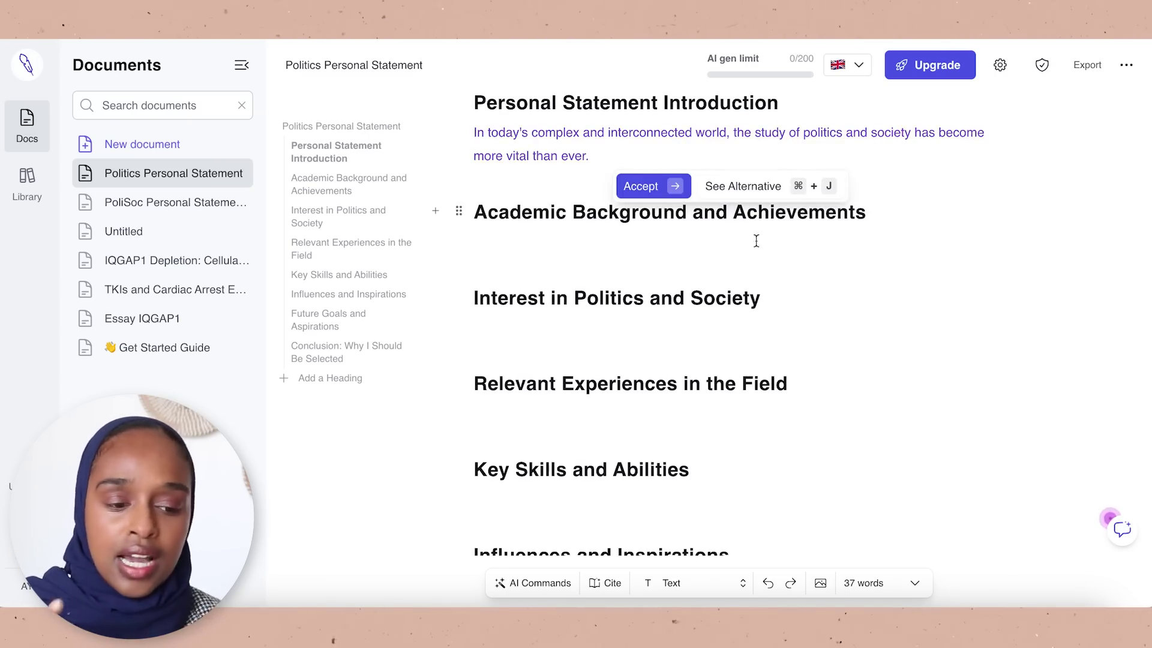
pyautogui.scroll(-1, 755, 240)
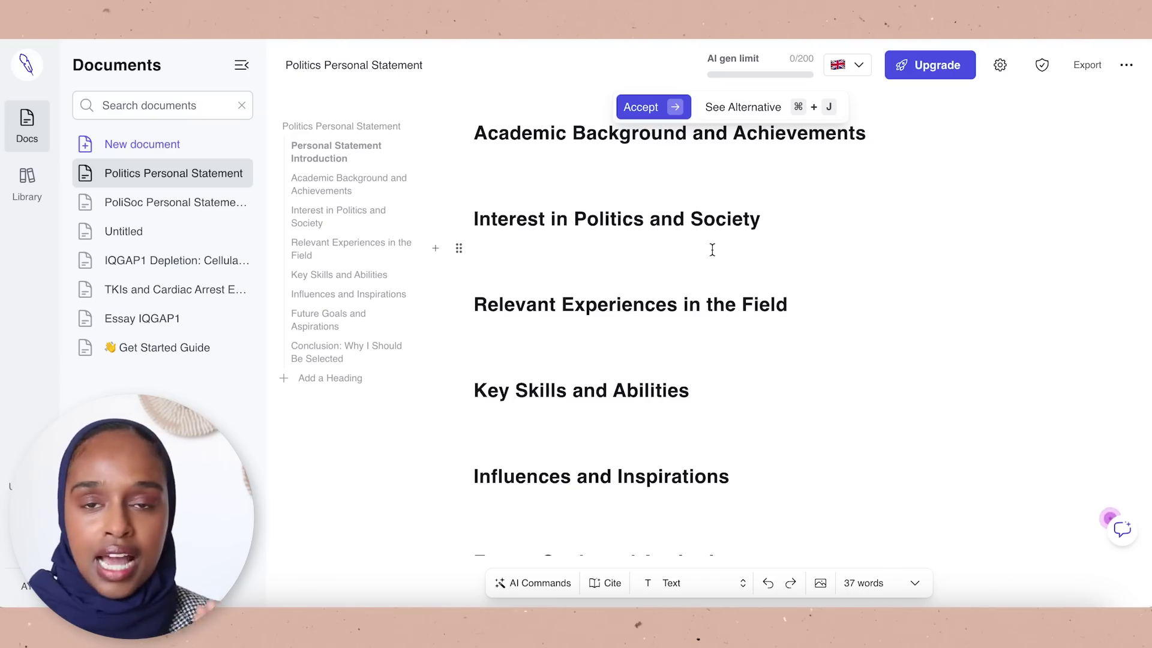
pyautogui.scroll(-1, 713, 249)
pyautogui.scroll(-1, 672, 293)
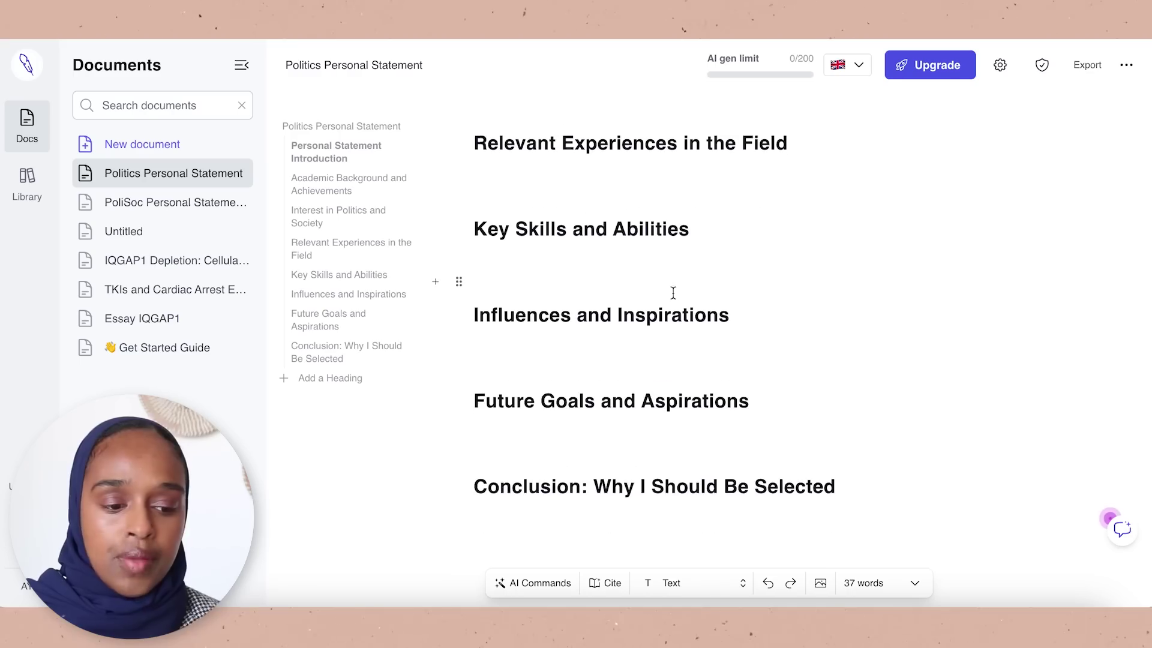
pyautogui.scroll(-1, 624, 268)
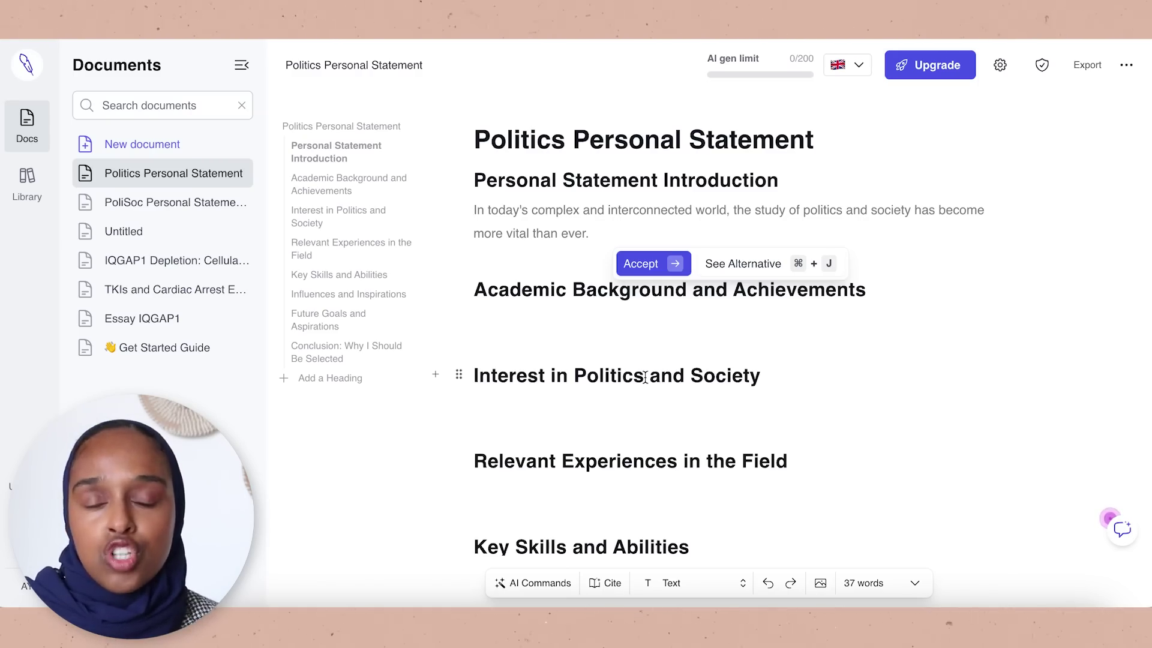
# Accept the 'more vital than ever' opening sentence and request an alternative continuation
pyautogui.click(587, 188)
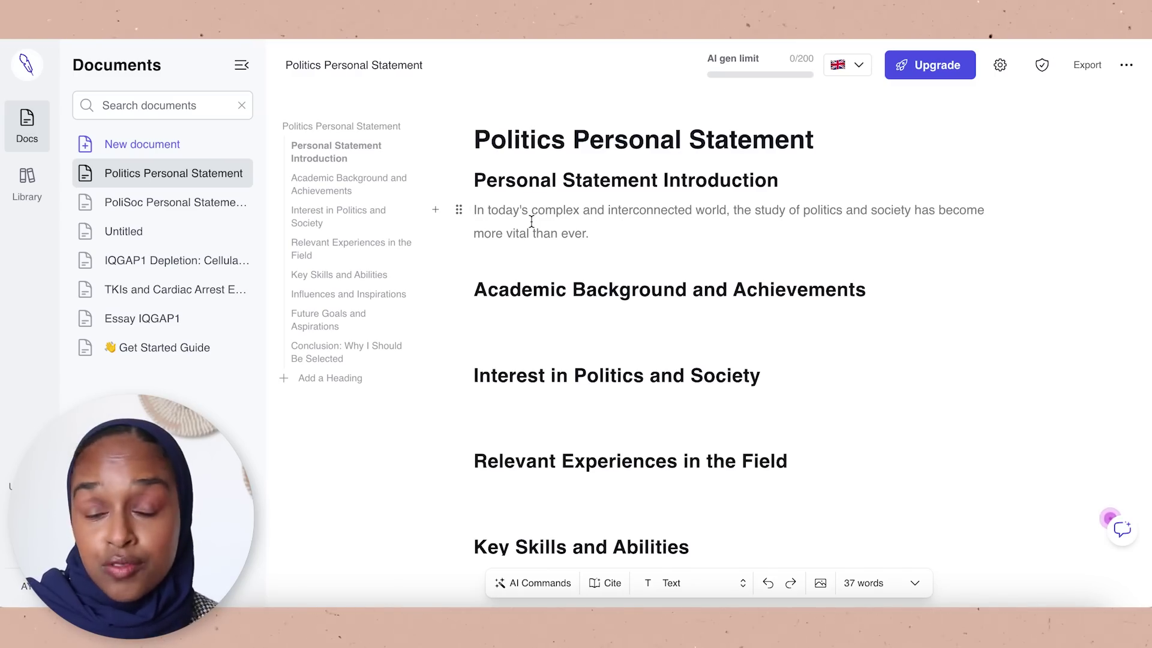
pyautogui.press('Down')
pyautogui.press('Down')
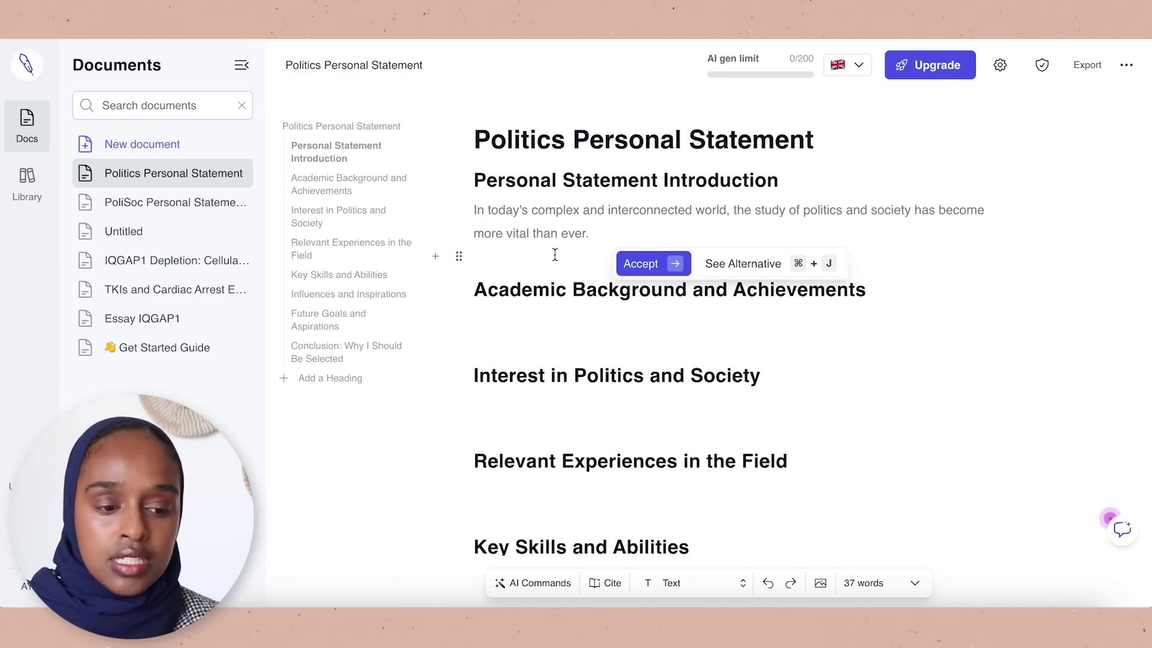
pyautogui.click(645, 264)
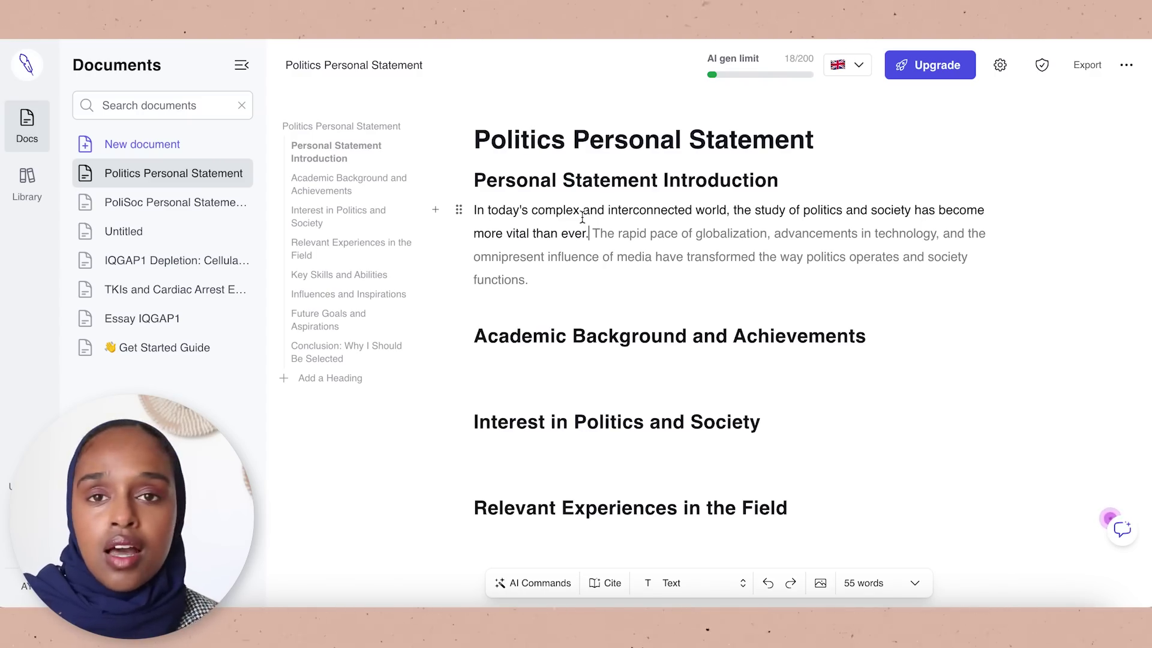
pyautogui.click(460, 210)
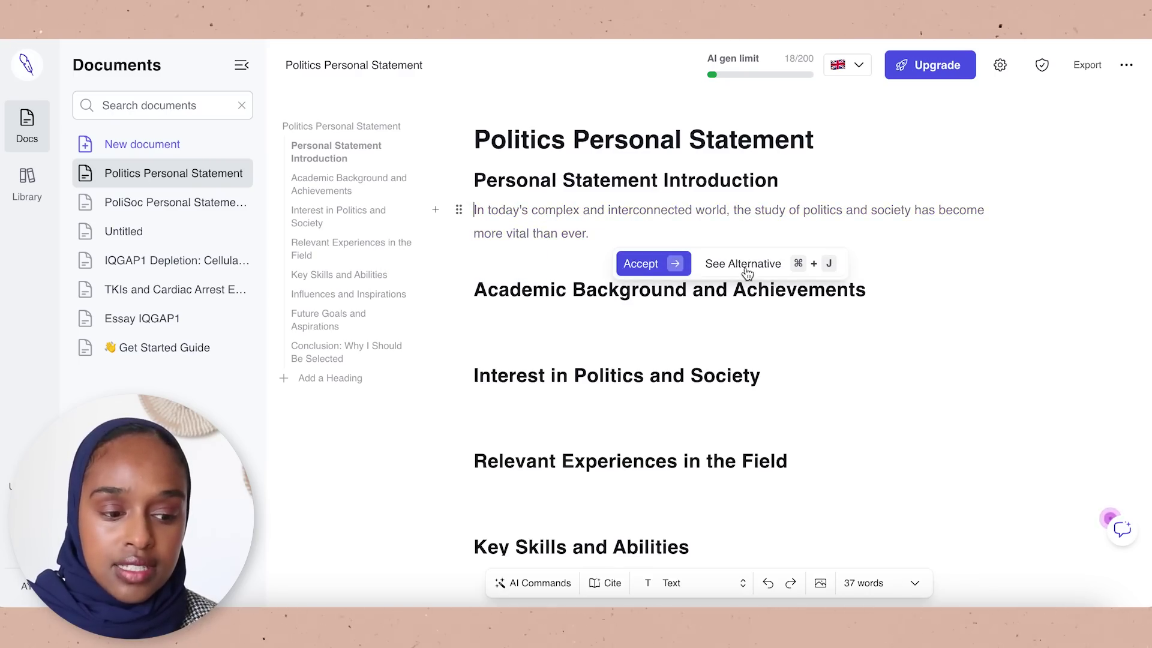
pyautogui.click(747, 271)
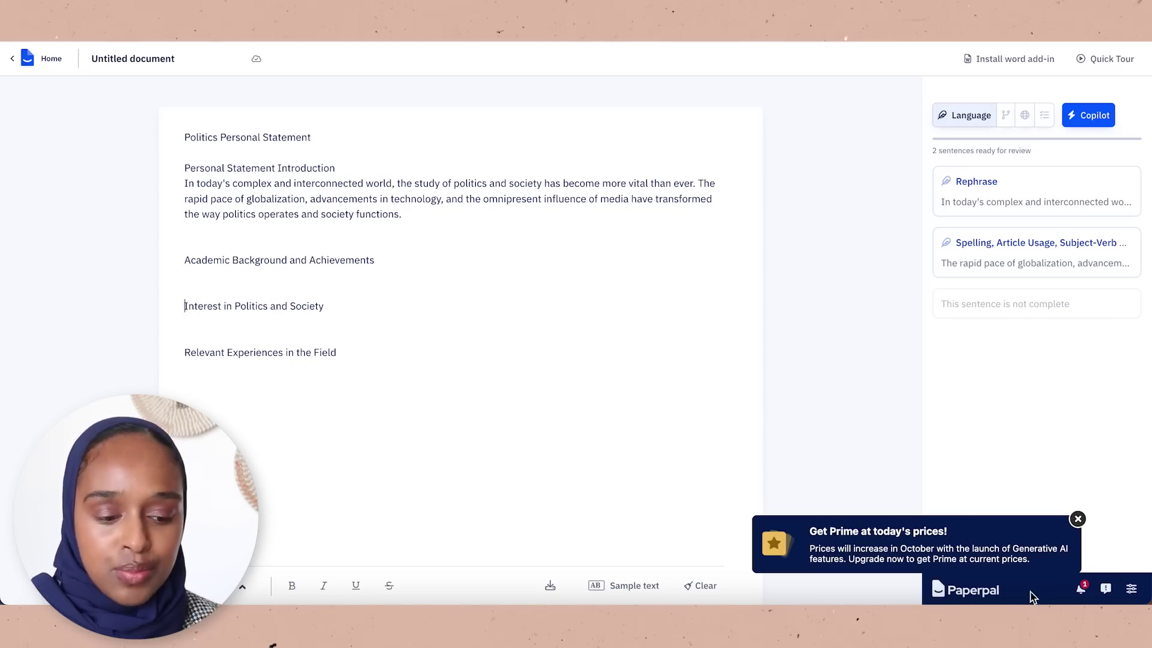
# Accept Paperpal's shorter 'has become vital' rephrasing and all spelling and agreement fixes
pyautogui.click(1077, 520)
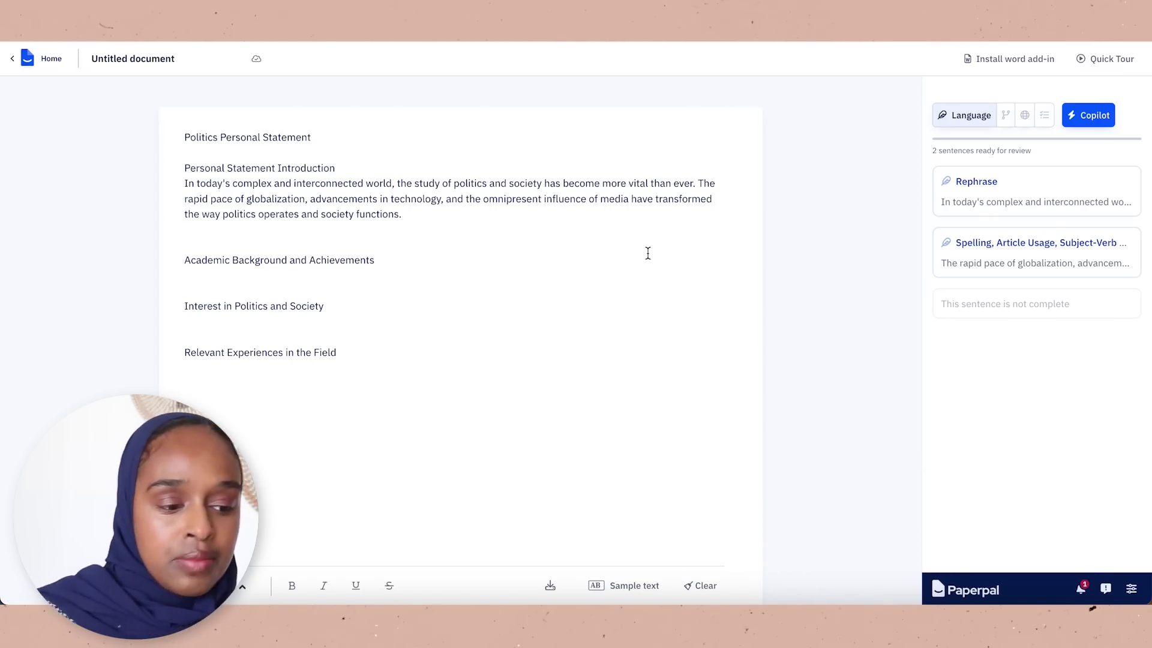
pyautogui.click(977, 201)
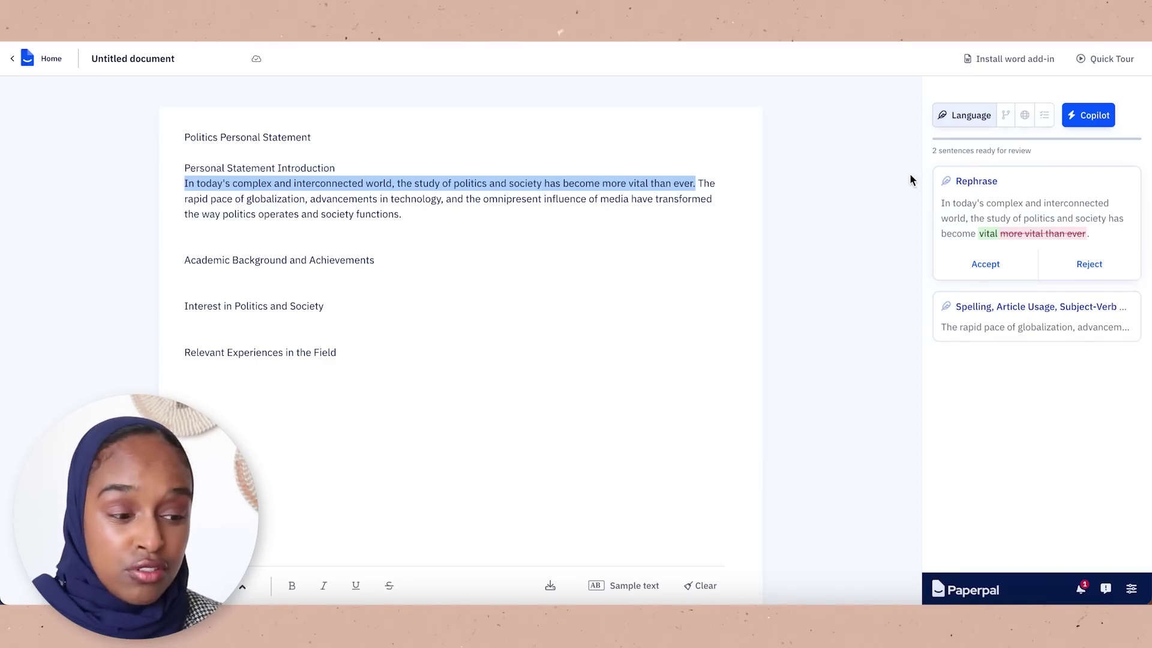
pyautogui.click(989, 269)
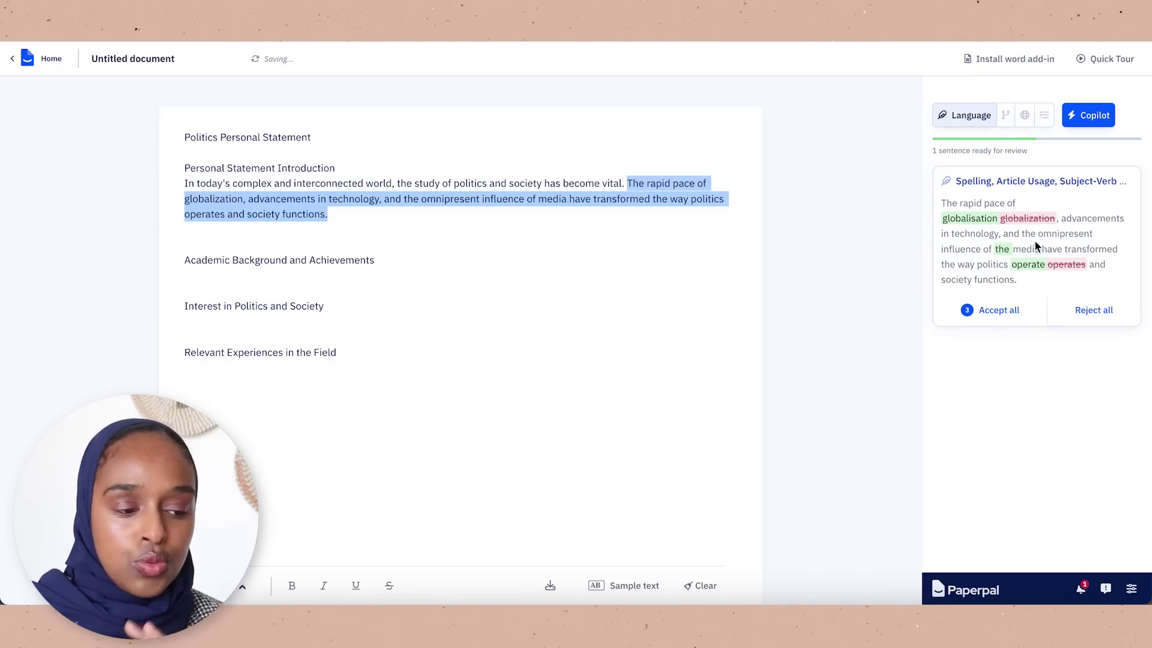
pyautogui.moveTo(1033, 265)
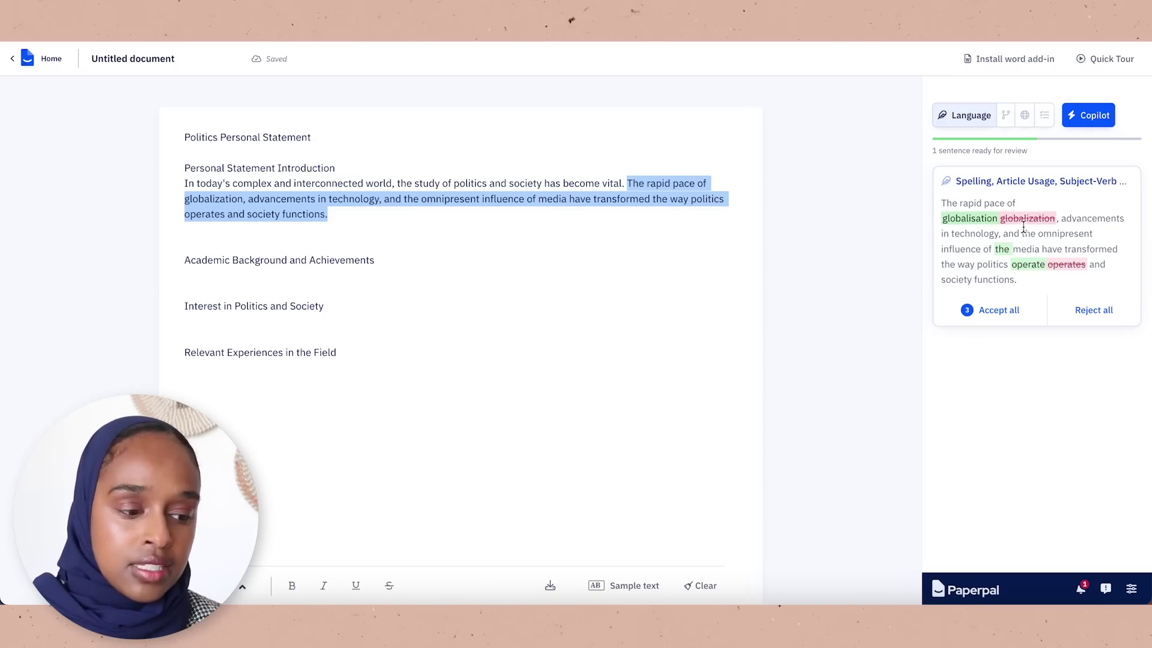
pyautogui.click(999, 312)
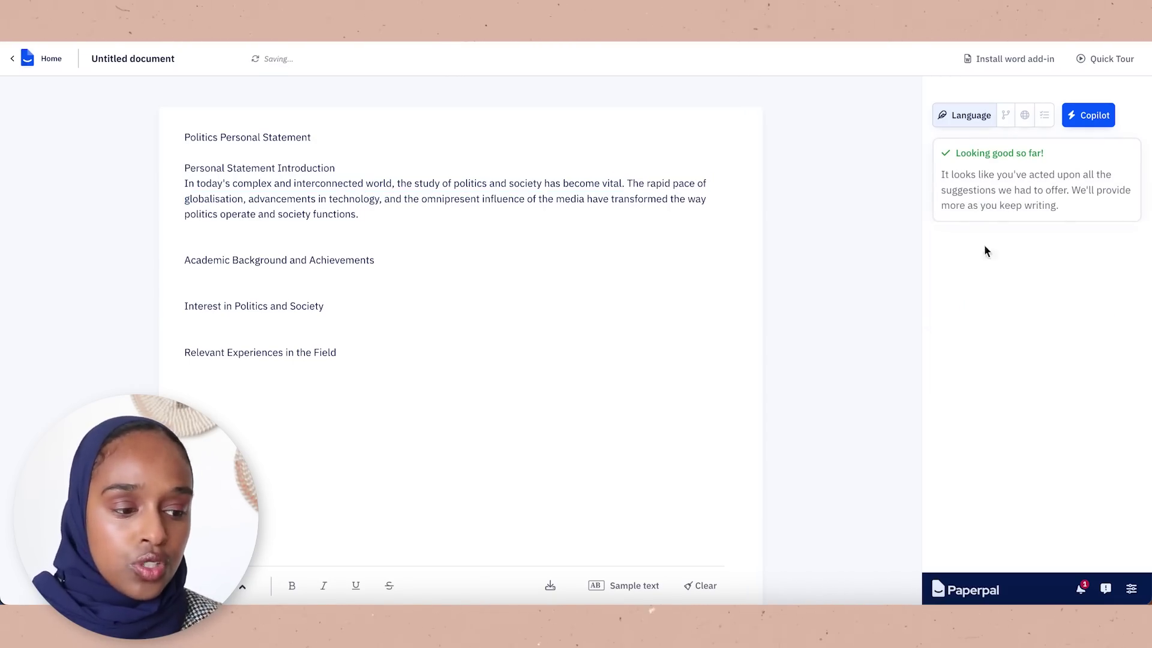
# Swap 'vital' for the synonym 'important', then run the Translation and Consistency checks
pyautogui.click(1007, 120)
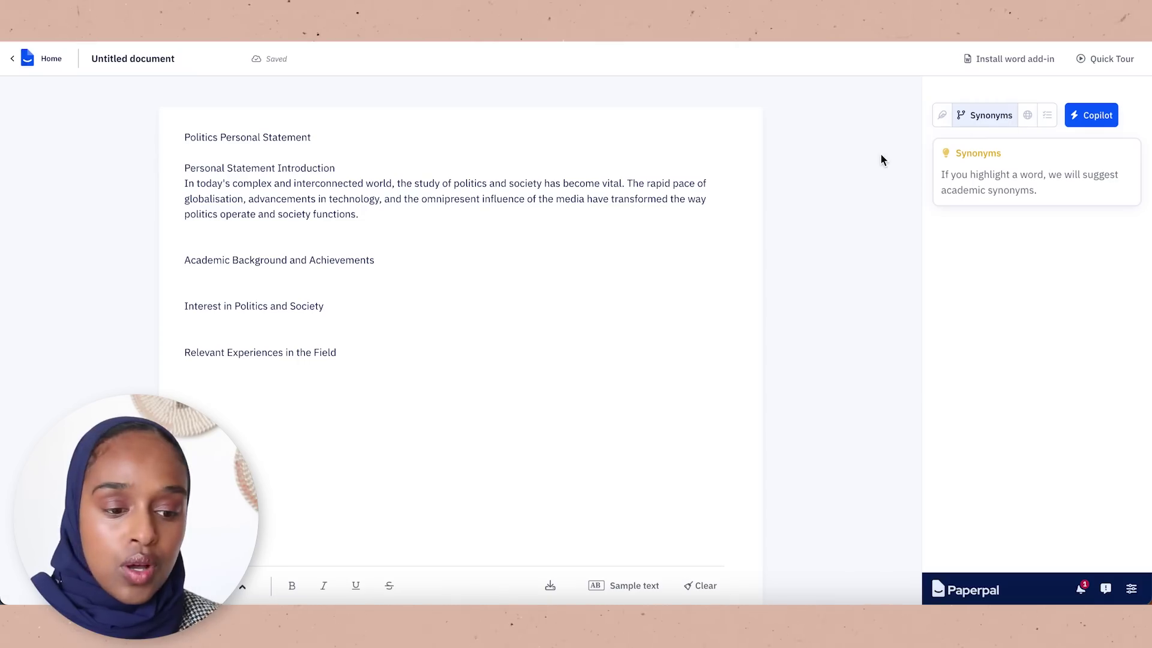
pyautogui.doubleClick(606, 182)
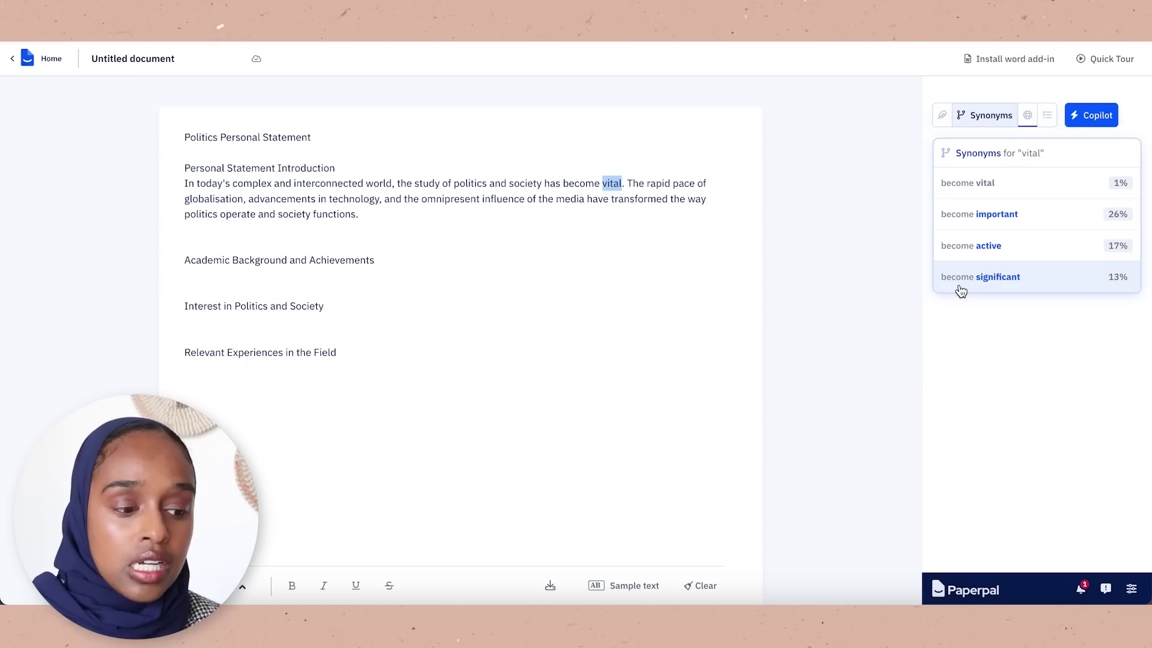
pyautogui.click(1031, 216)
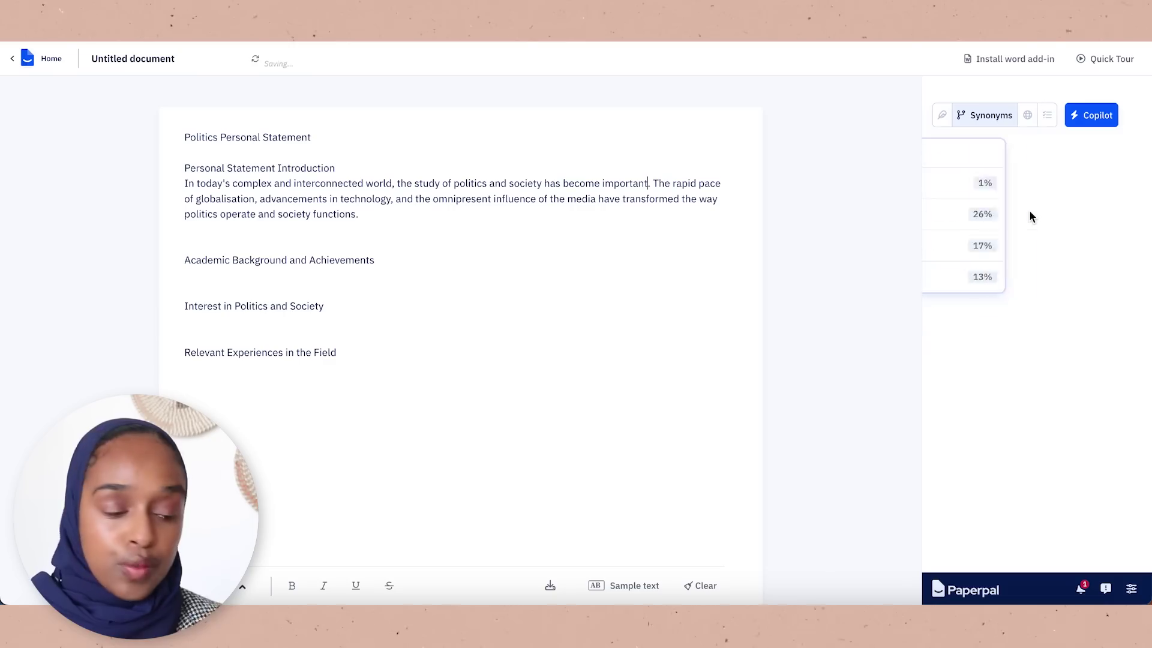
pyautogui.click(1030, 116)
pyautogui.click(1051, 117)
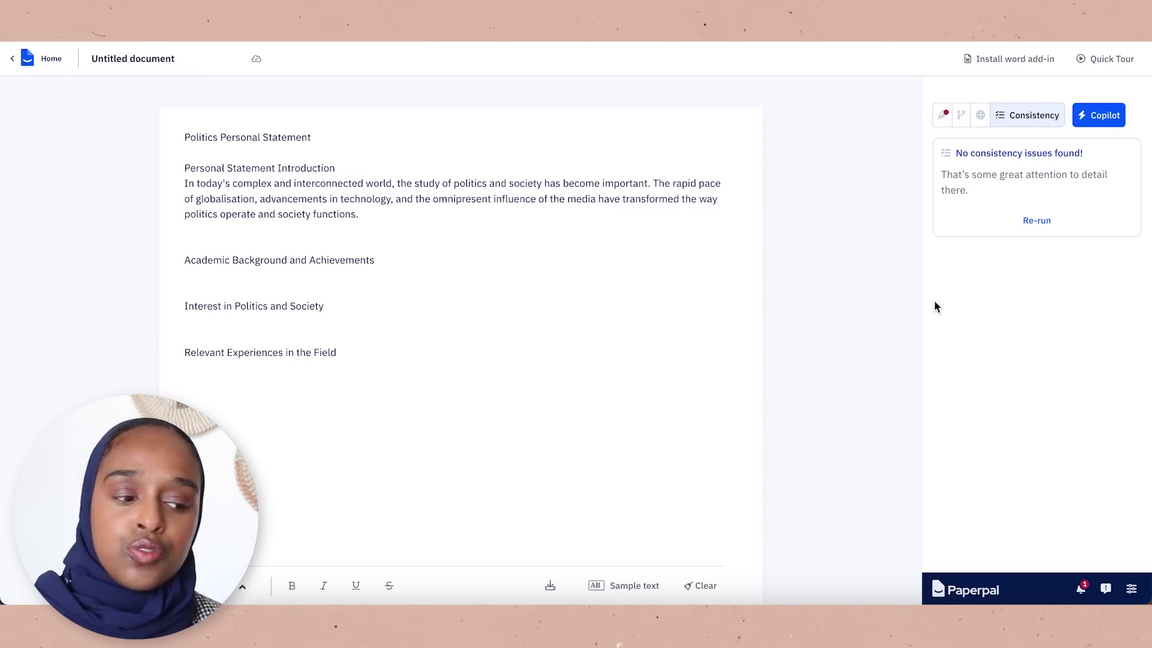
# Accept the rewording to 'The study of politics and society…' and open Copilot's Ask prompt
pyautogui.click(944, 115)
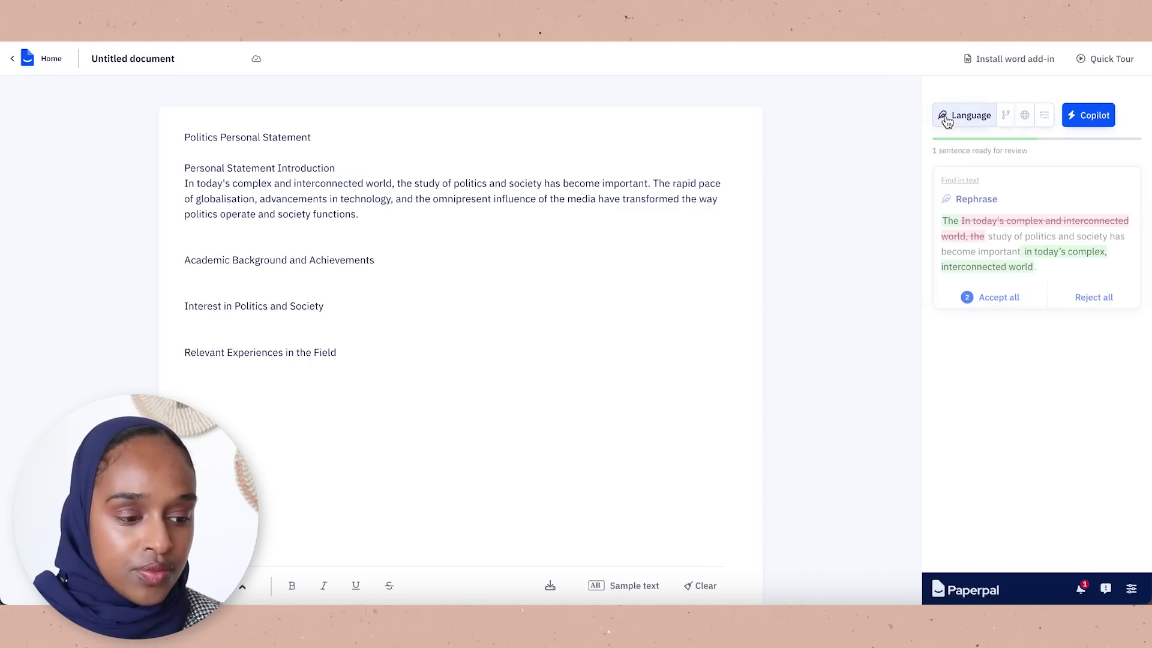
pyautogui.click(1014, 300)
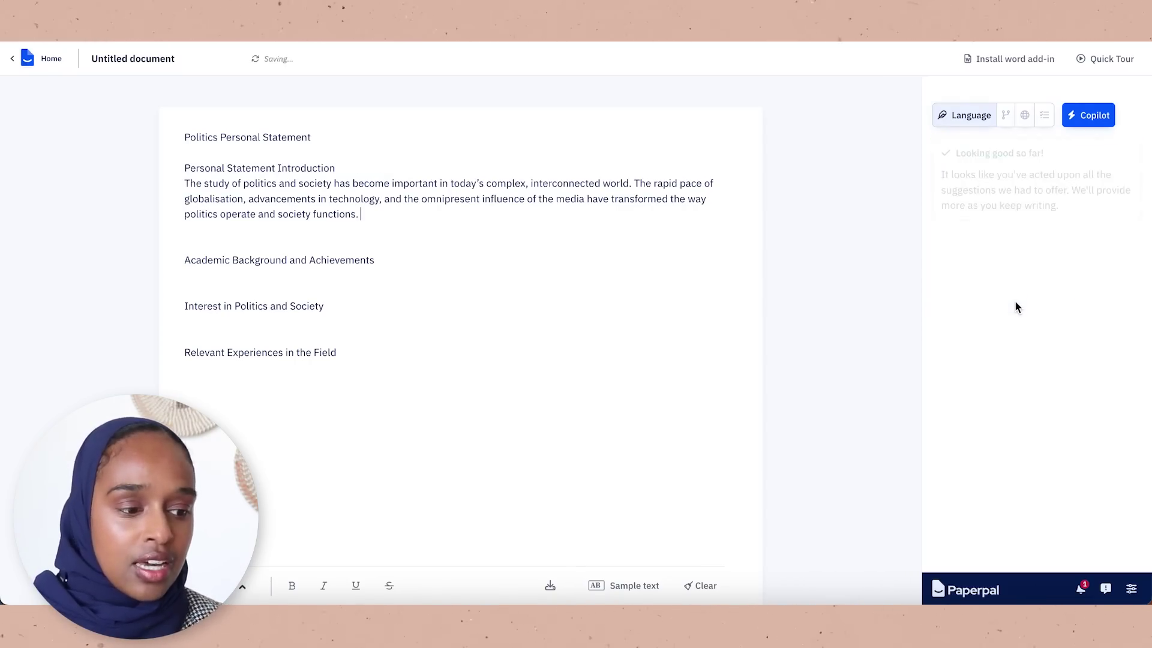
pyautogui.click(1082, 124)
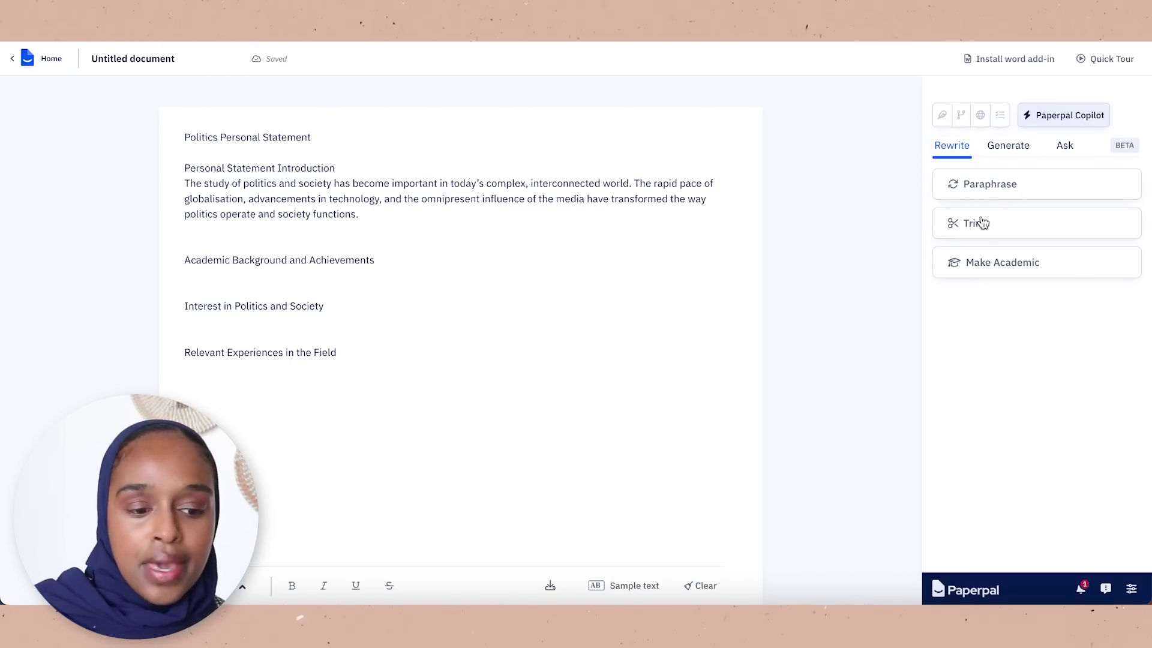
pyautogui.click(1008, 150)
pyautogui.click(1064, 149)
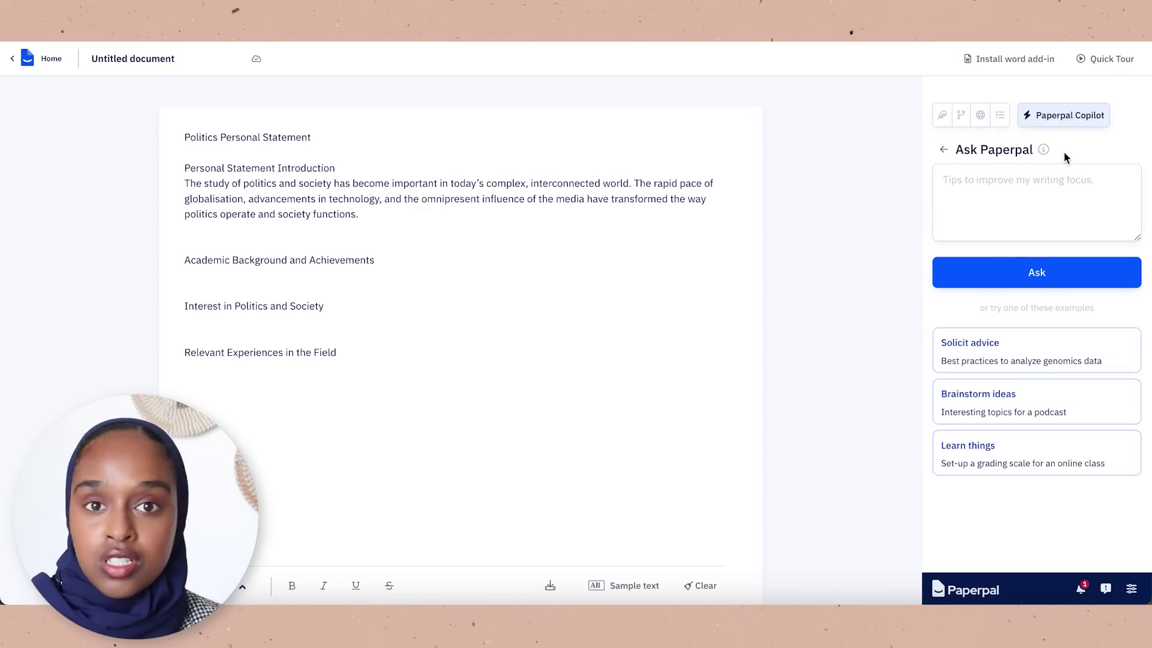